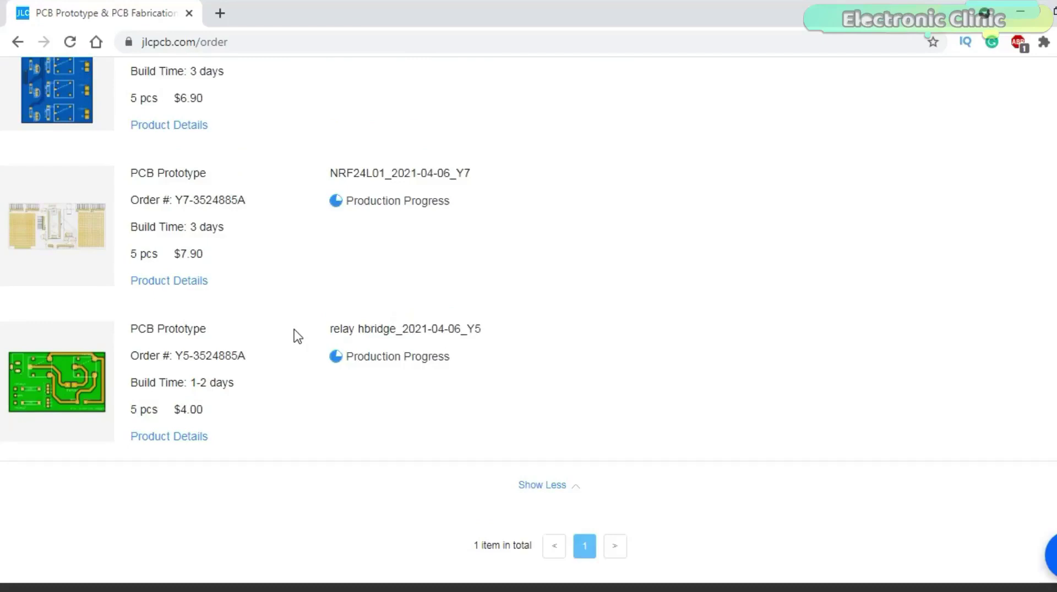
# - Upload Arduino Nano_2021-04-06.zip to the JLCPCB quote page as the Gerber archive
pyautogui.scroll(10, 298, 336)
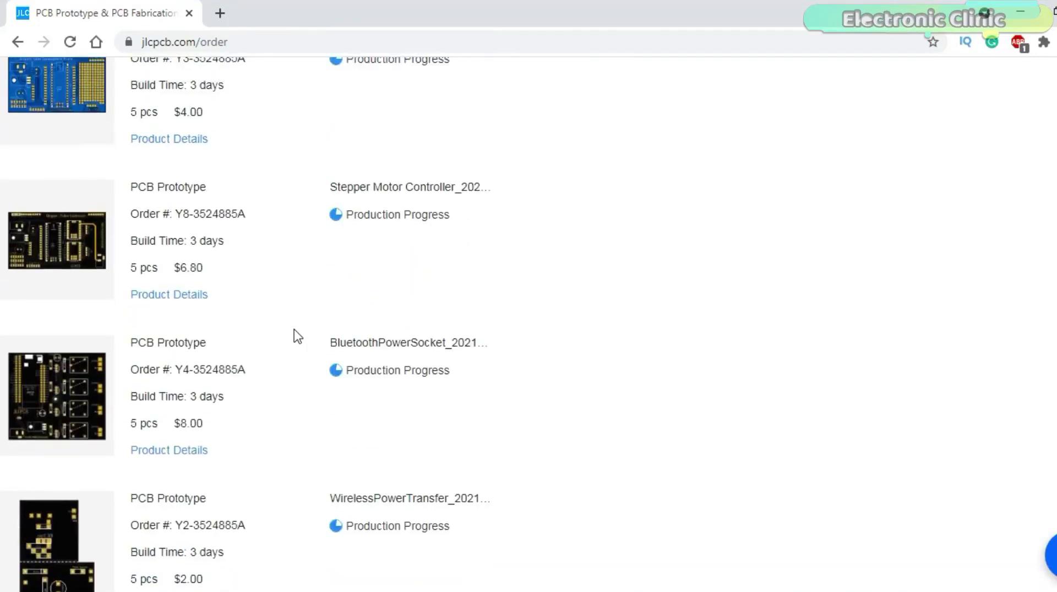
pyautogui.scroll(8, 297, 336)
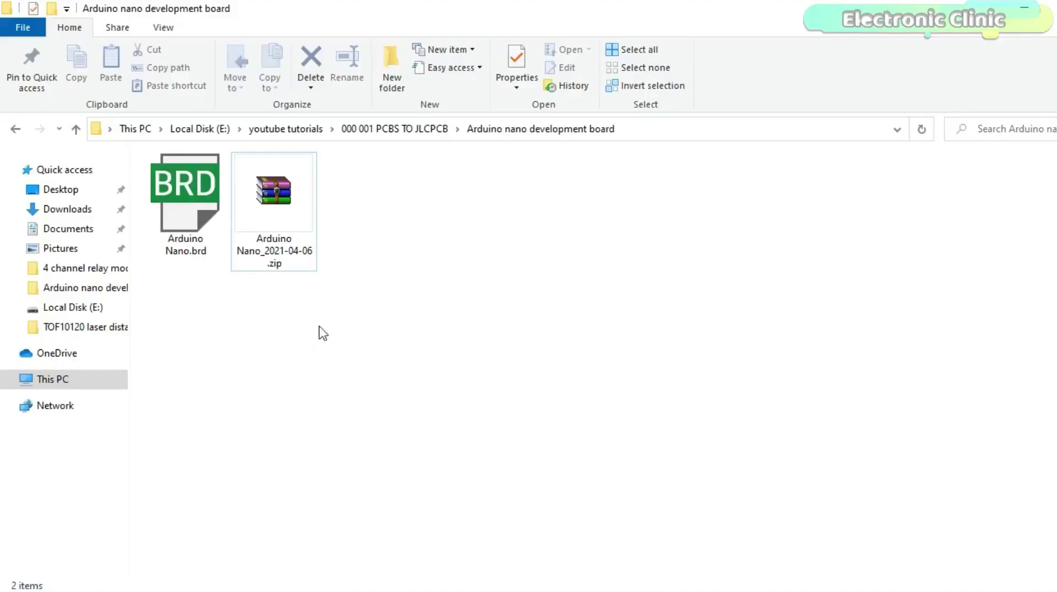
pyautogui.click(280, 209)
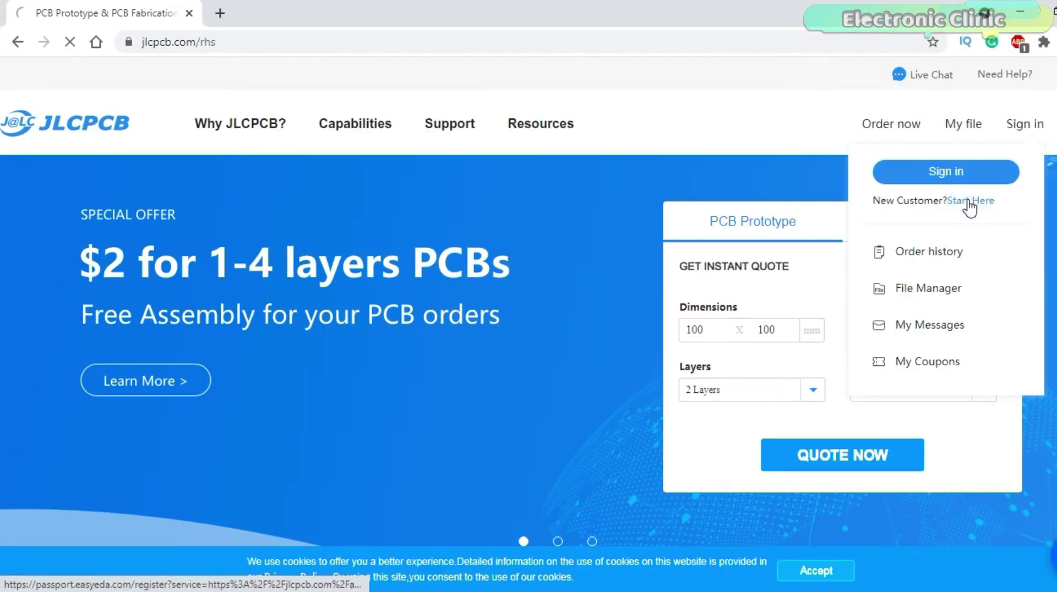
pyautogui.click(967, 202)
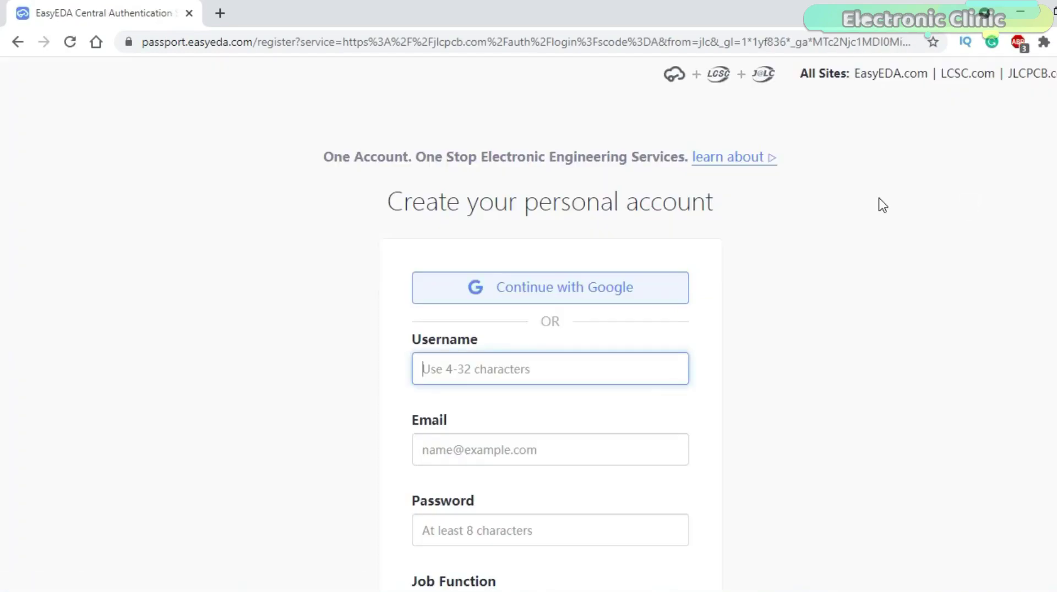
pyautogui.scroll(-2, 881, 205)
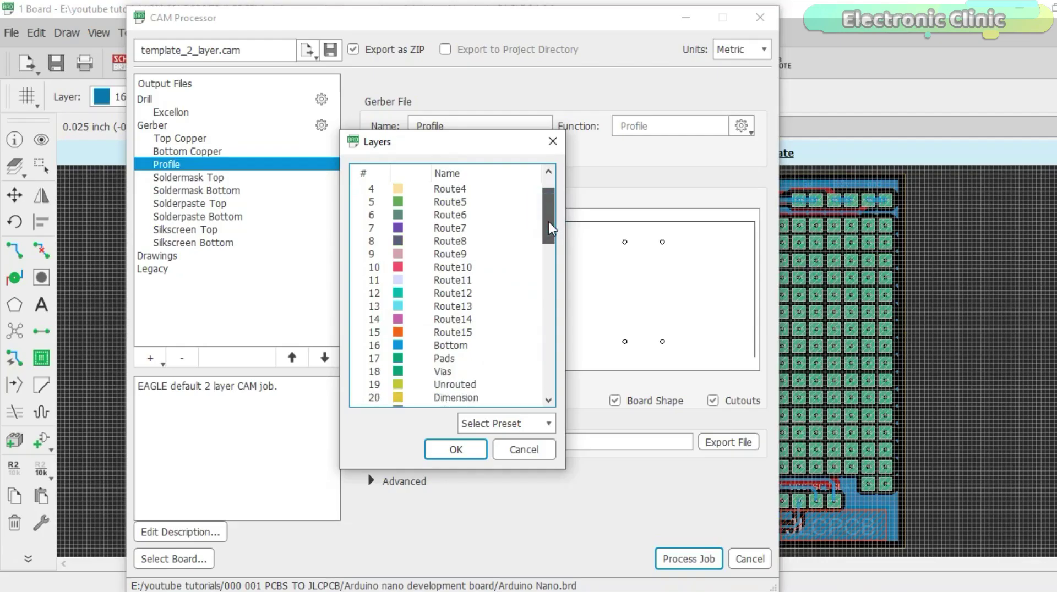
pyautogui.scroll(-3, 506, 292)
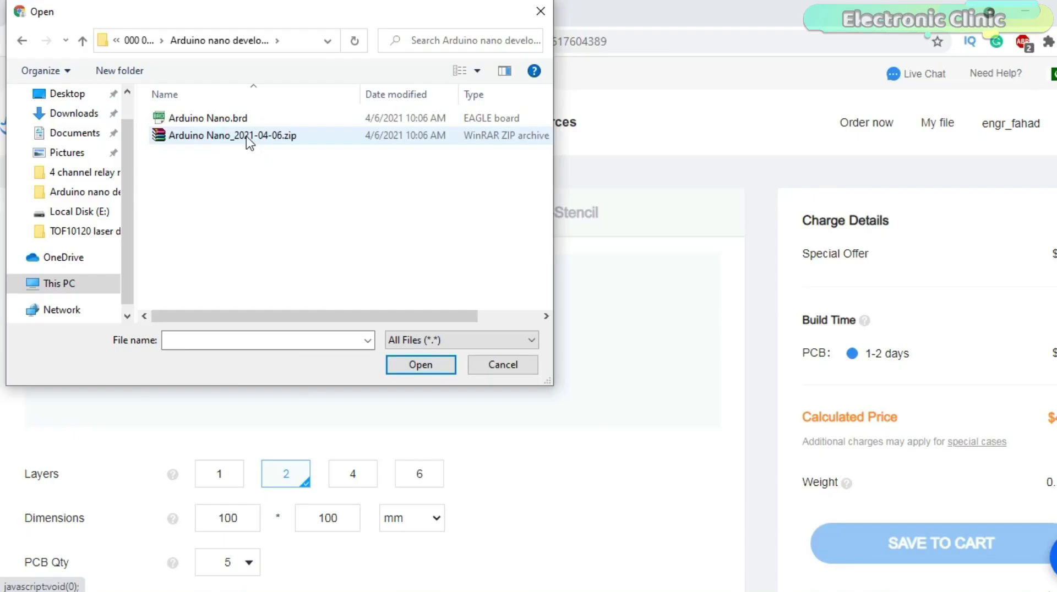
pyautogui.click(246, 137)
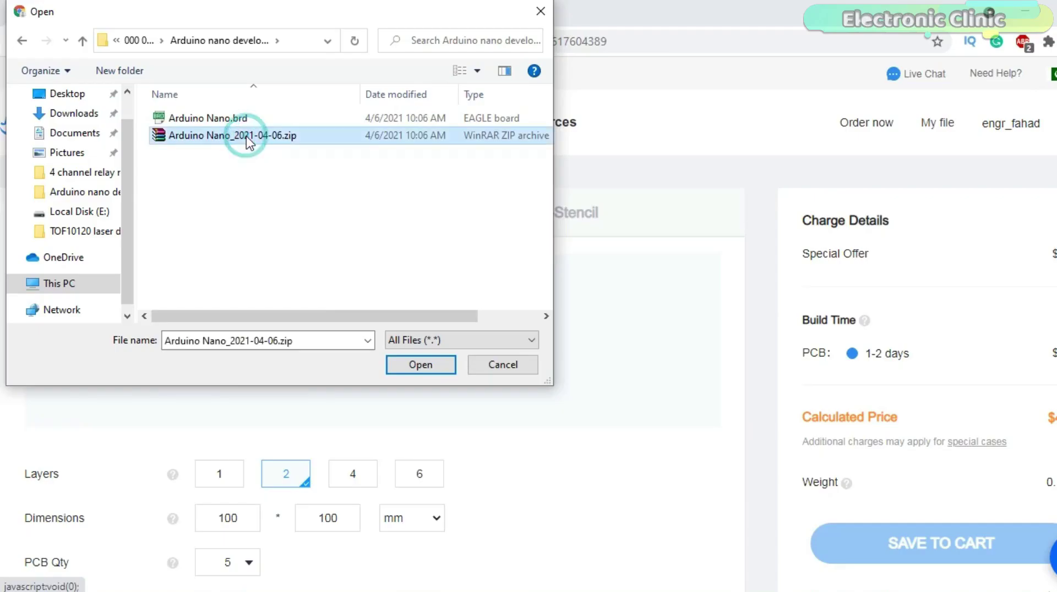
pyautogui.click(414, 364)
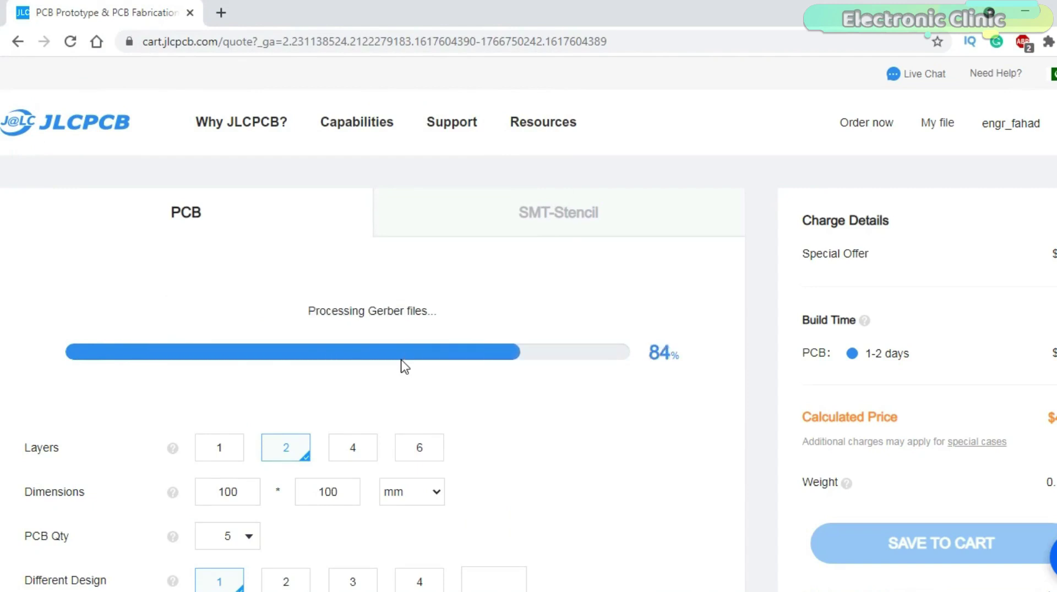
pyautogui.scroll(-2, 351, 343)
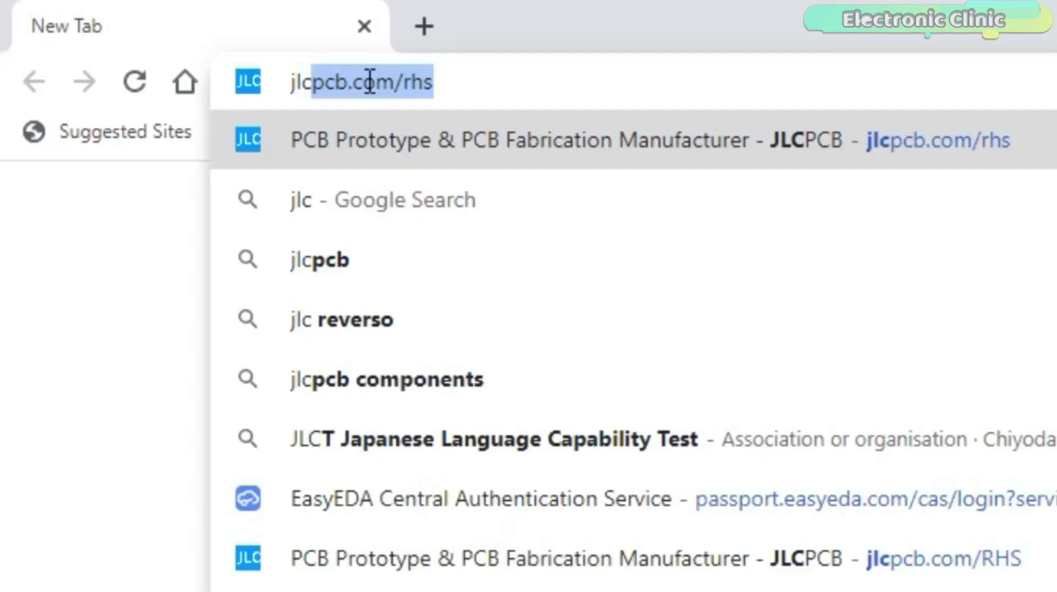
# - Load jlcpcb.com/rhs in the new tab and open the Sign in account menu
pyautogui.write('pcb.com/')
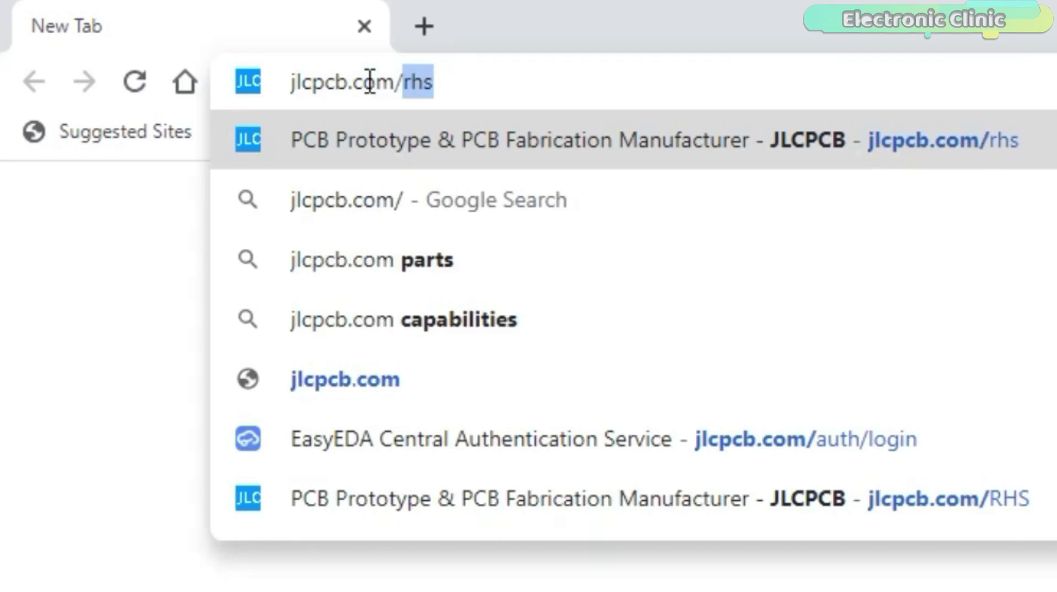
pyautogui.write('rhs')
pyautogui.press('Return')
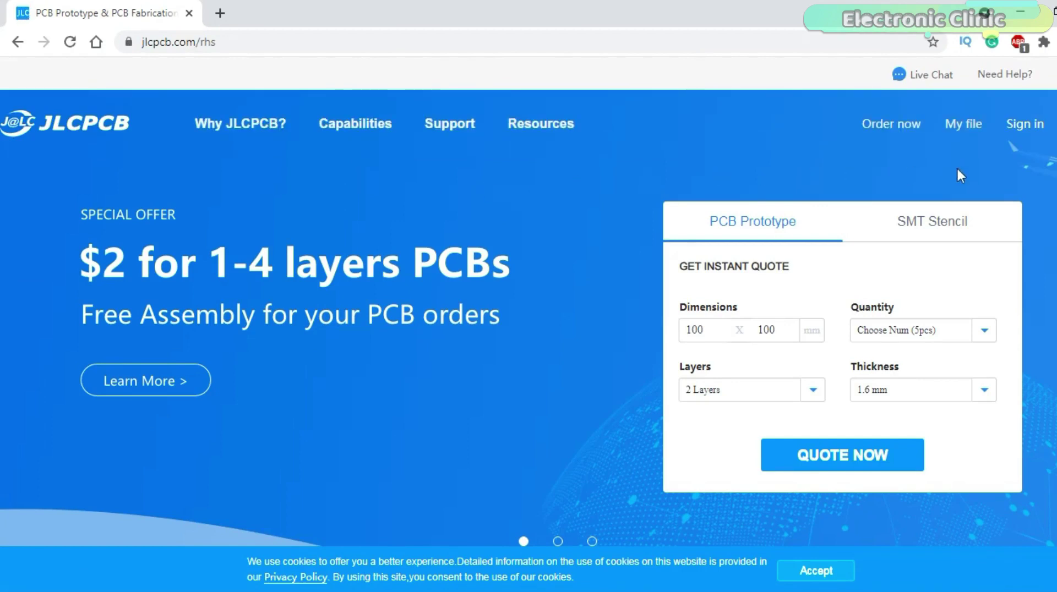
pyautogui.moveTo(1044, 138)
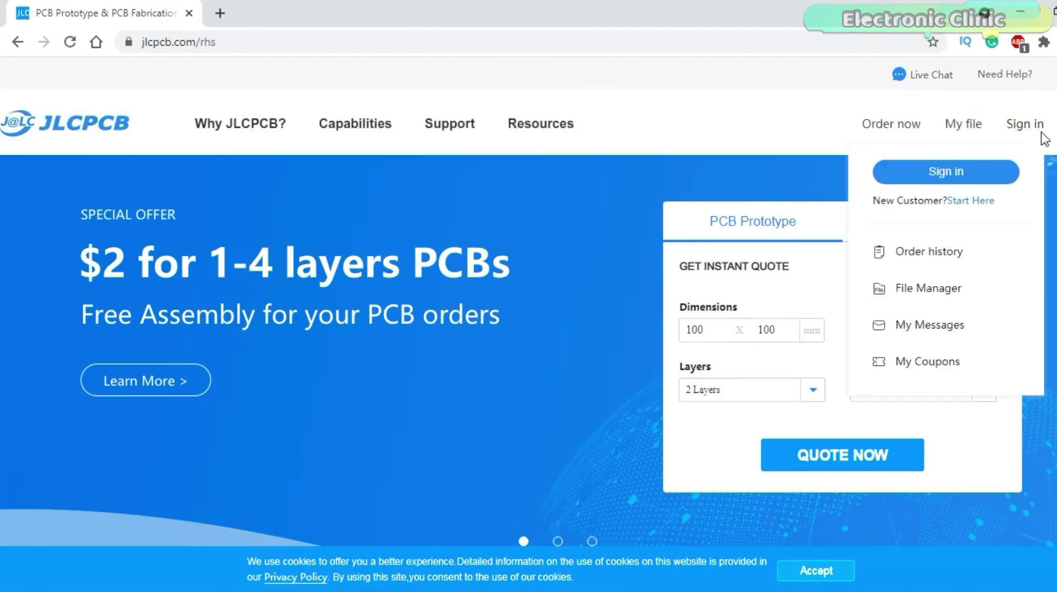
pyautogui.click(1005, 177)
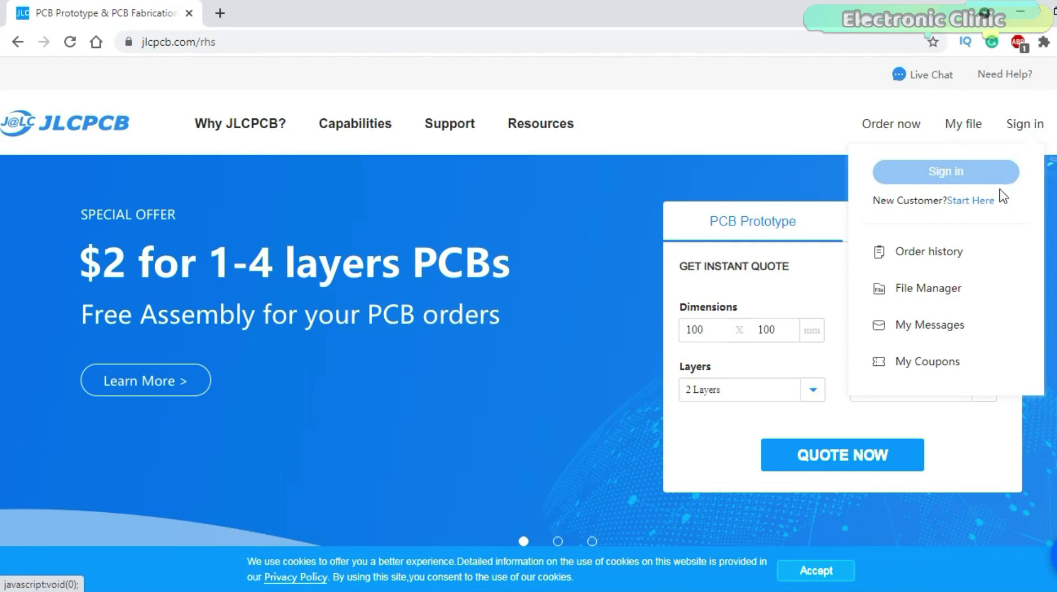
# - Fill the new-account username, e-mail and suggested strong password from saved entries
pyautogui.click(969, 202)
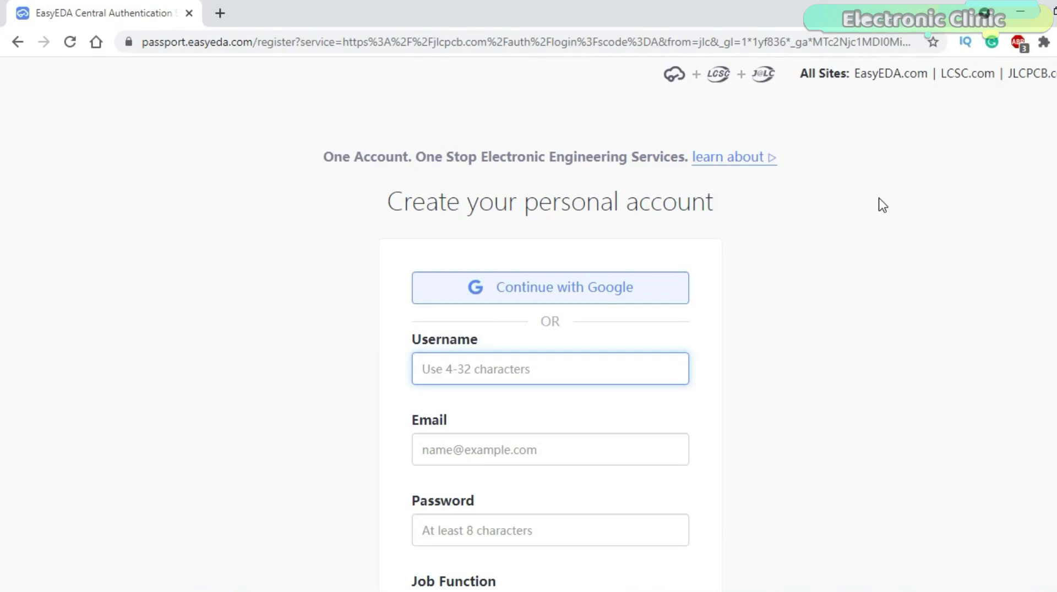
pyautogui.scroll(-1, 881, 204)
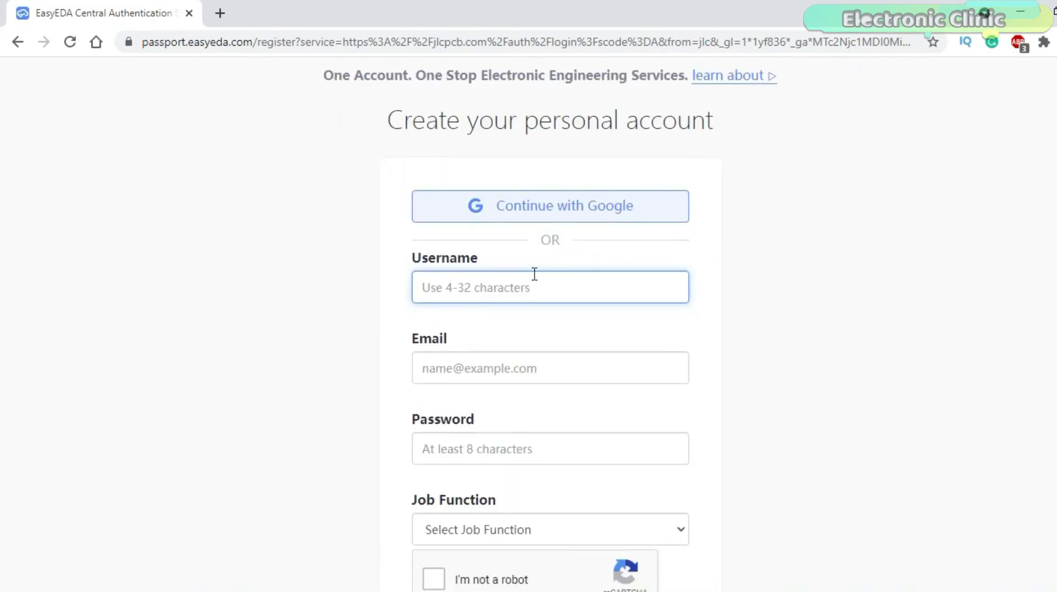
pyautogui.click(504, 284)
pyautogui.click(484, 336)
pyautogui.click(495, 368)
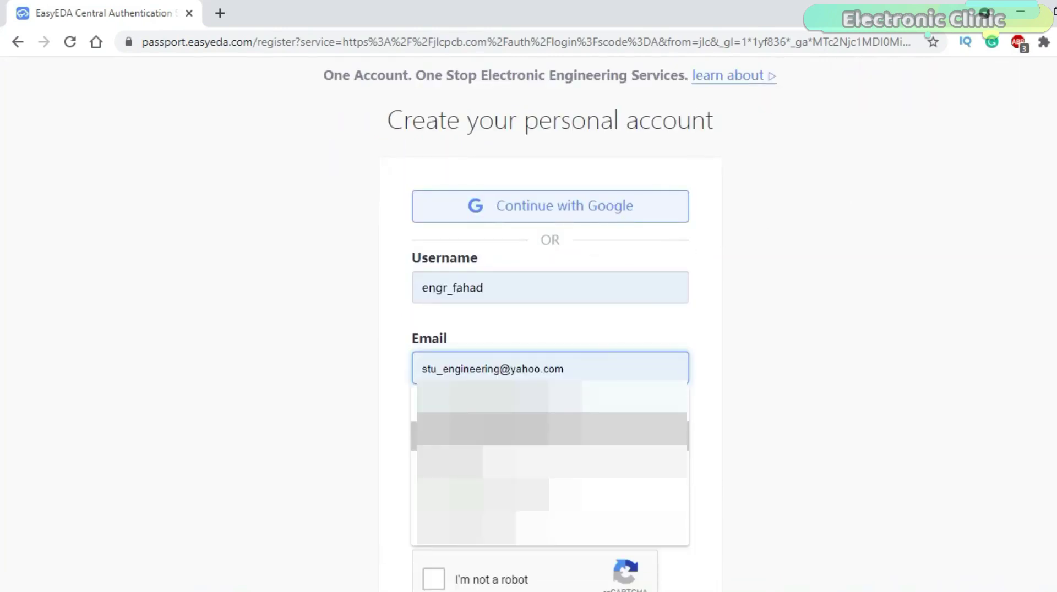
pyautogui.click(495, 439)
pyautogui.click(500, 446)
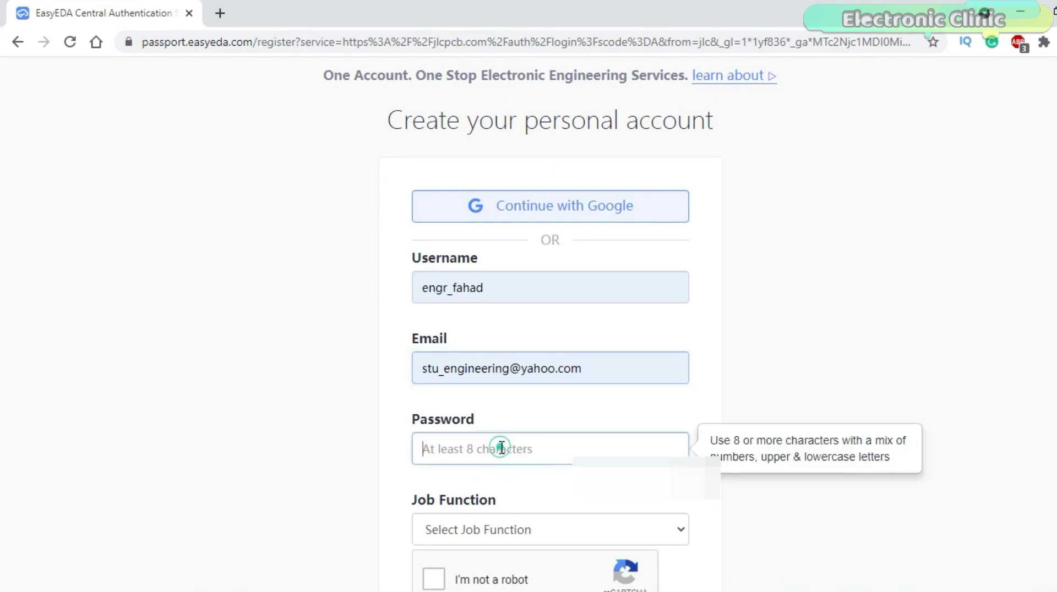
pyautogui.click(481, 485)
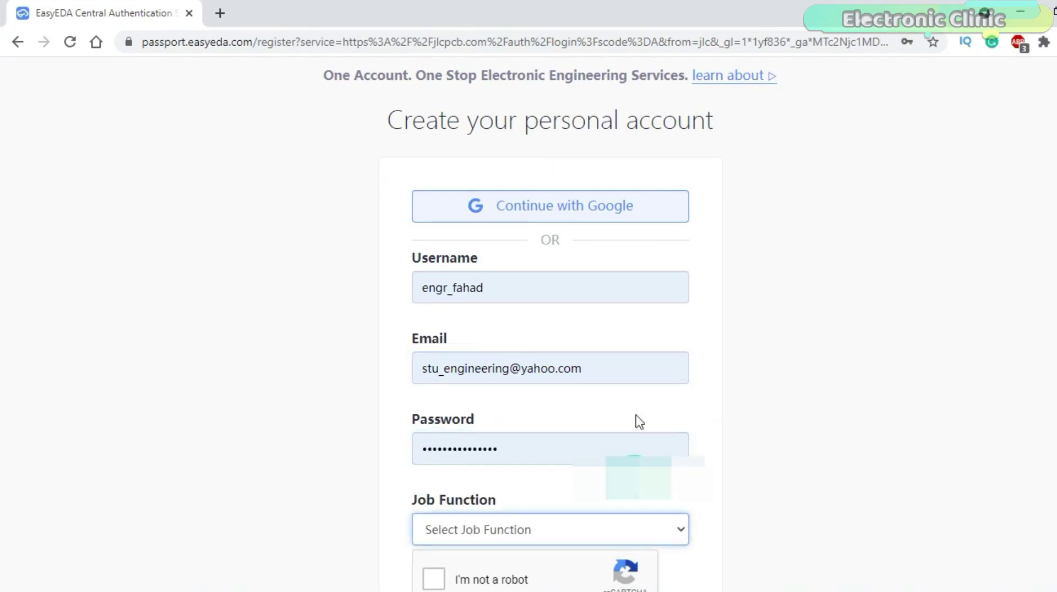
# - Choose Engineering as job function, tick reCAPTCHA and Terms of Service, and submit the registration
pyautogui.scroll(-2, 761, 355)
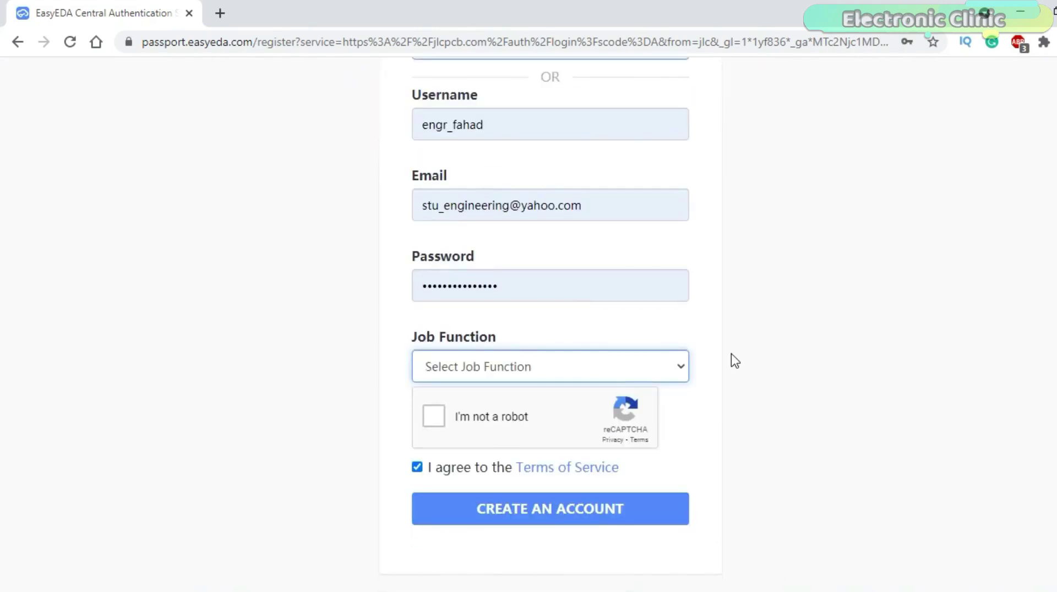
pyautogui.click(680, 366)
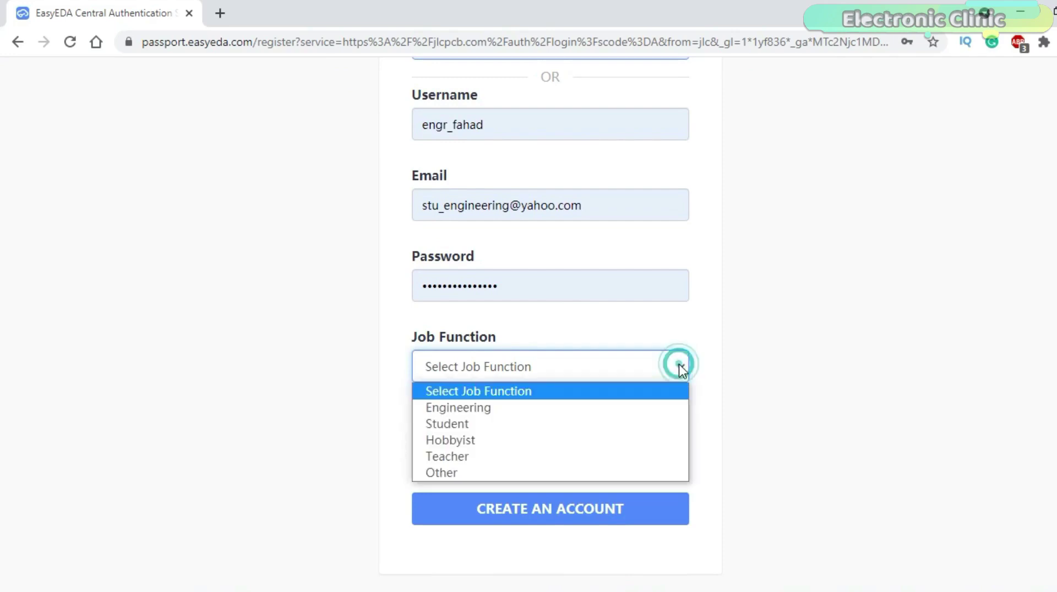
pyautogui.click(471, 408)
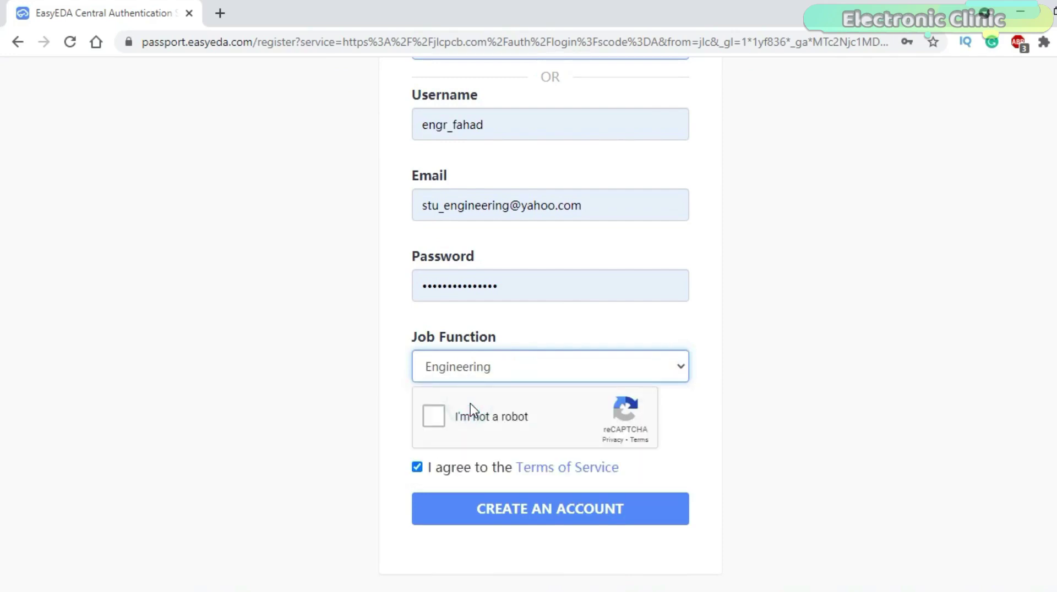
pyautogui.click(433, 416)
pyautogui.click(455, 472)
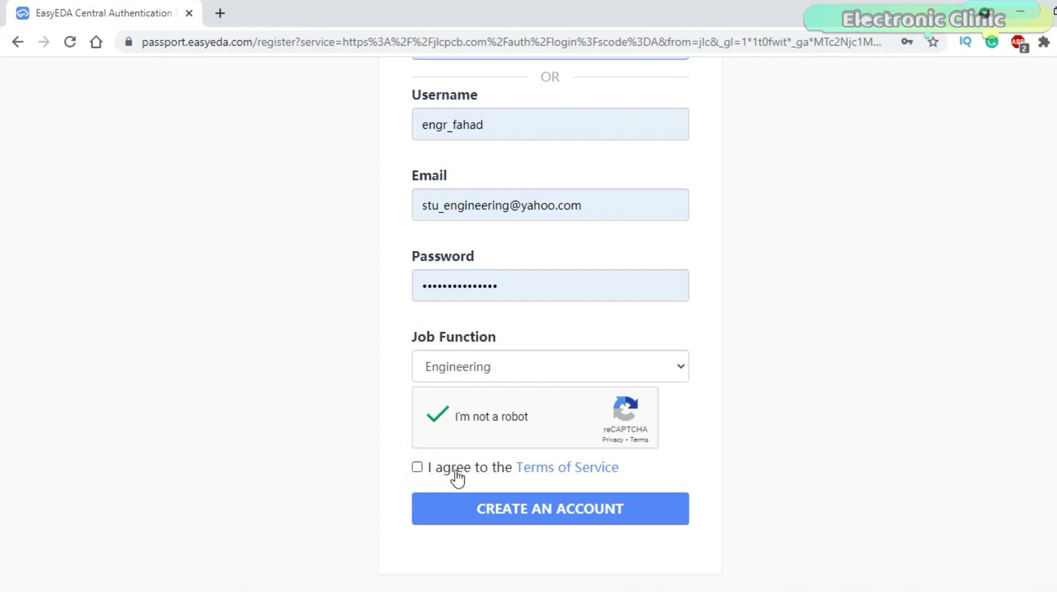
pyautogui.click(417, 469)
pyautogui.click(553, 512)
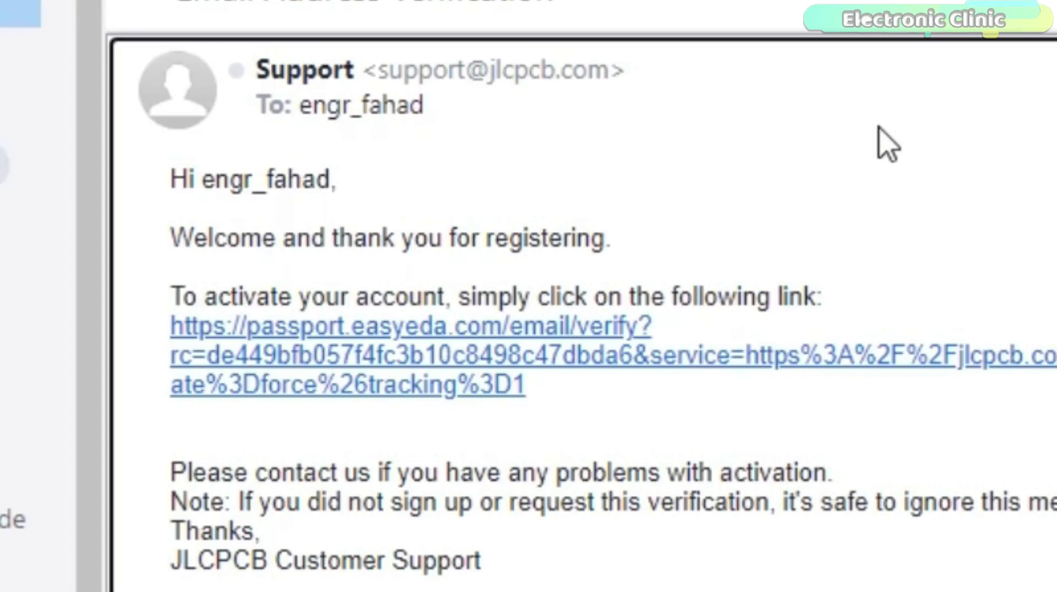
# - Activate the JLCPCB account via the link in the verification email
pyautogui.click(407, 358)
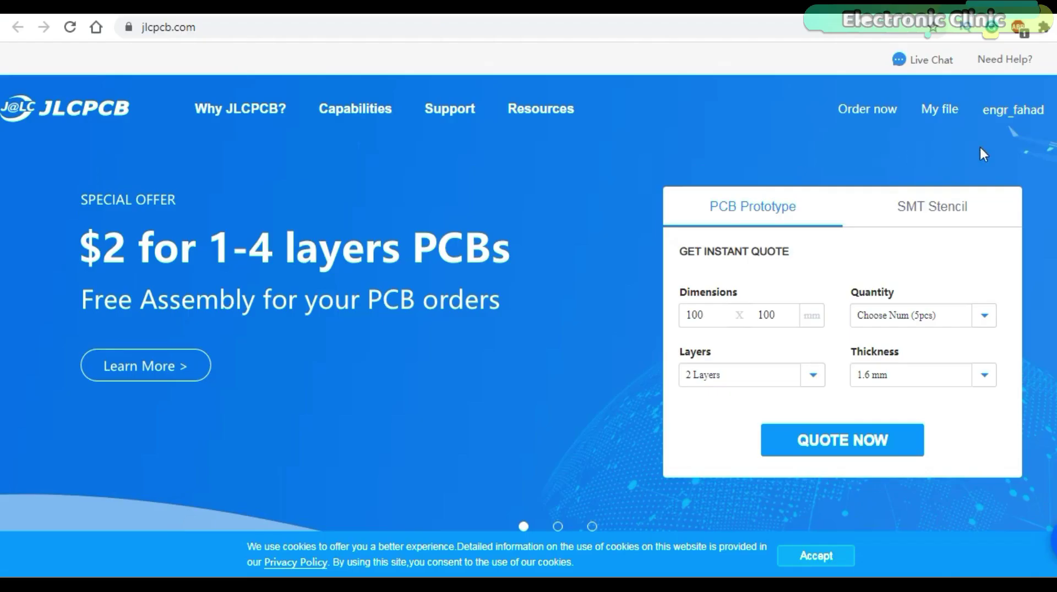
pyautogui.moveTo(1007, 123)
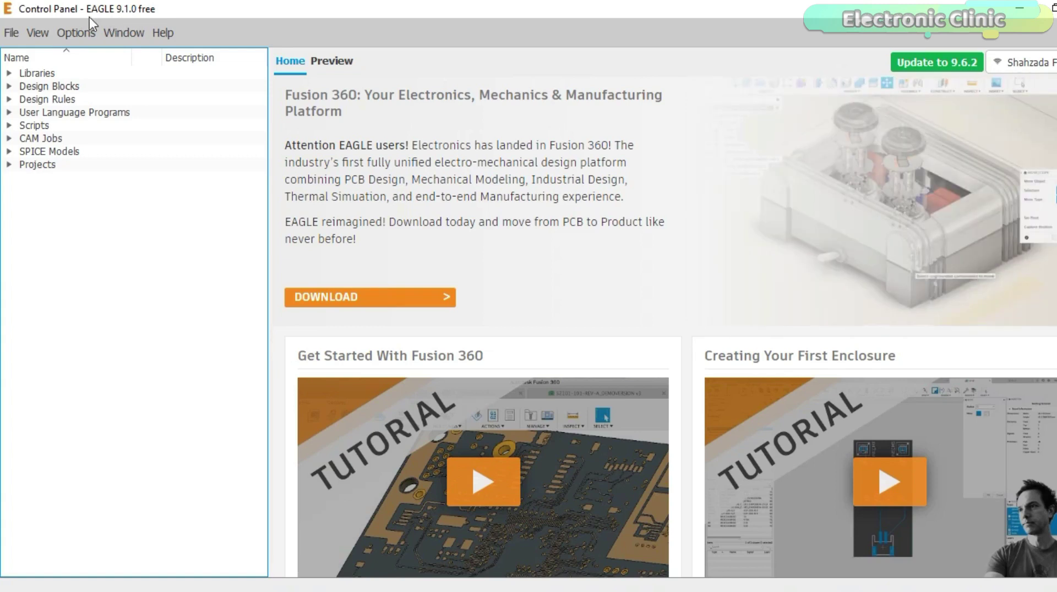
# - Open the Arduino Nano.brd board design in EAGLE
pyautogui.click(11, 34)
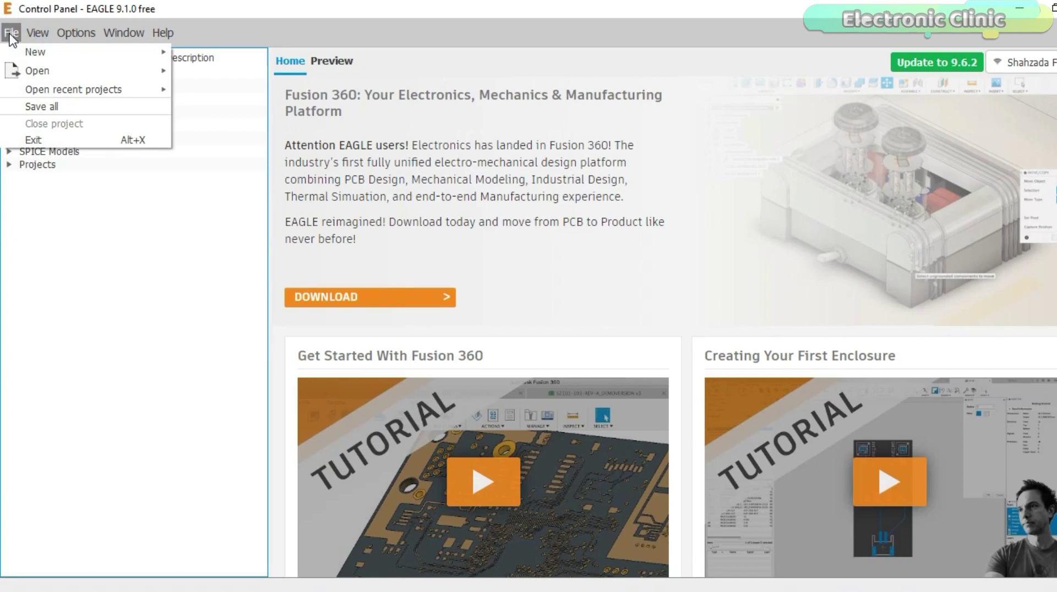
pyautogui.moveTo(26, 68)
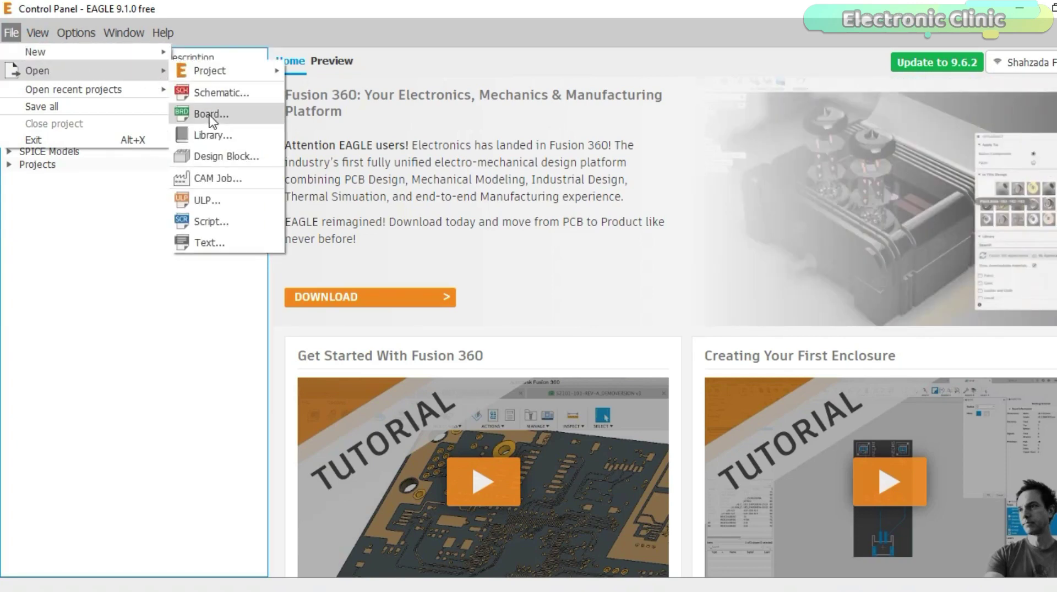
pyautogui.click(218, 114)
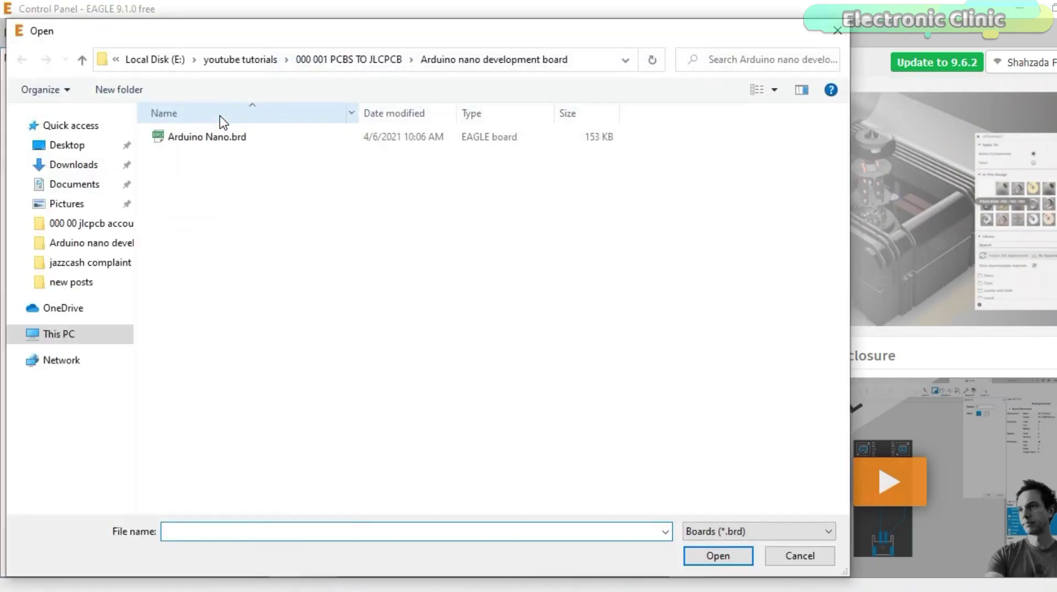
pyautogui.click(220, 136)
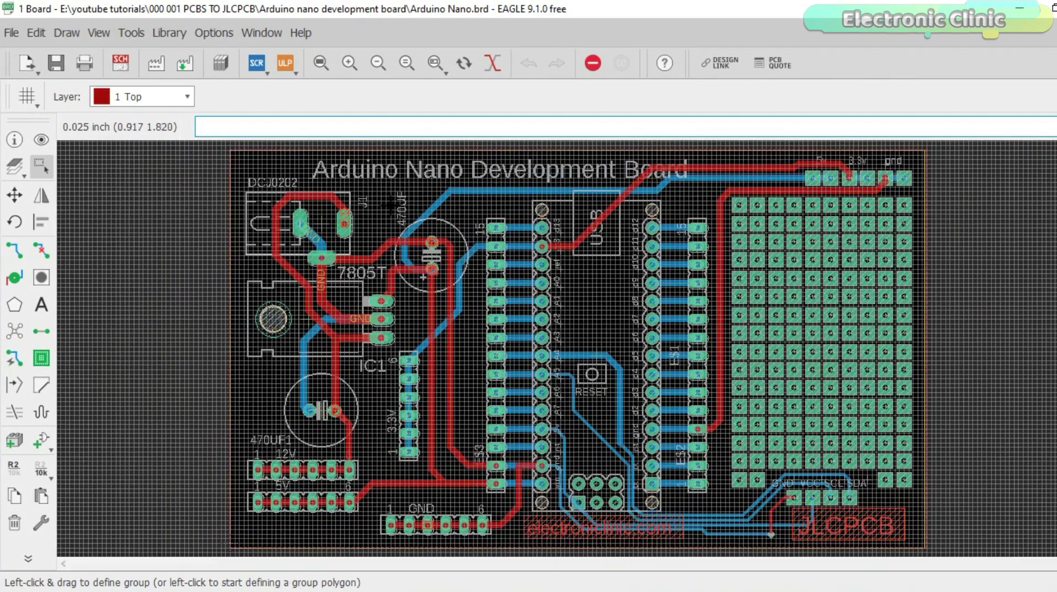
# - Fit the board in view, run Ratsnest to fill the pours, and select layer 16 Bottom
pyautogui.scroll(-1, 714, 307)
pyautogui.scroll(4, 605, 440)
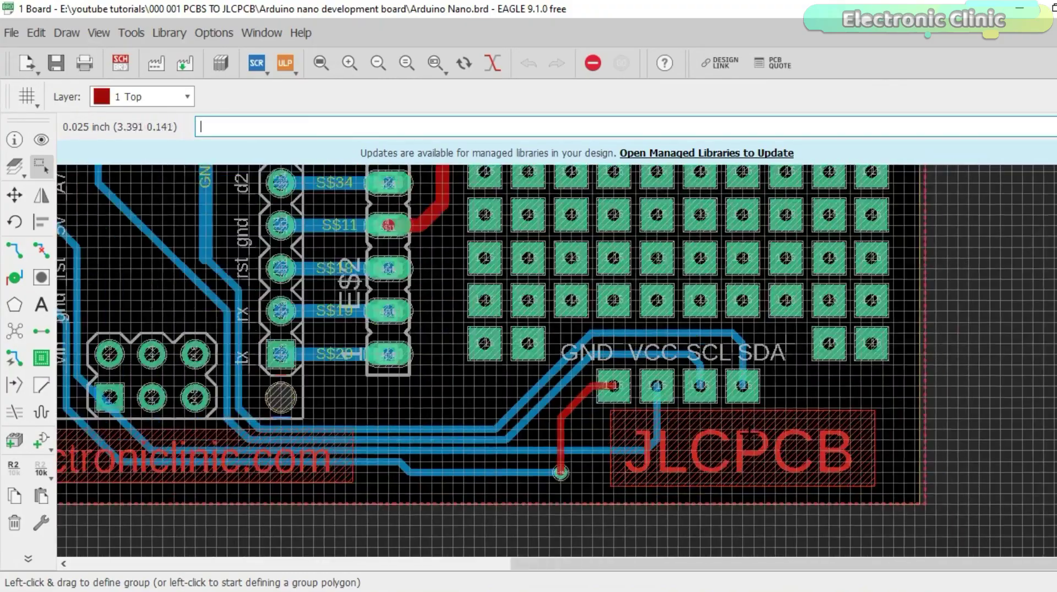
pyautogui.scroll(-2, 510, 404)
pyautogui.scroll(-2, 512, 404)
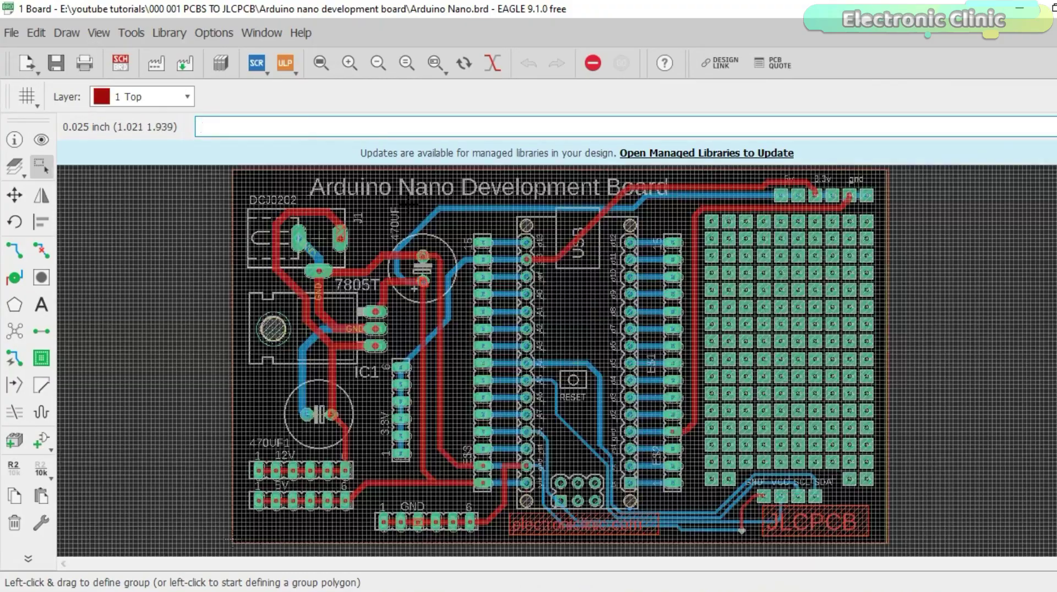
pyautogui.click(321, 63)
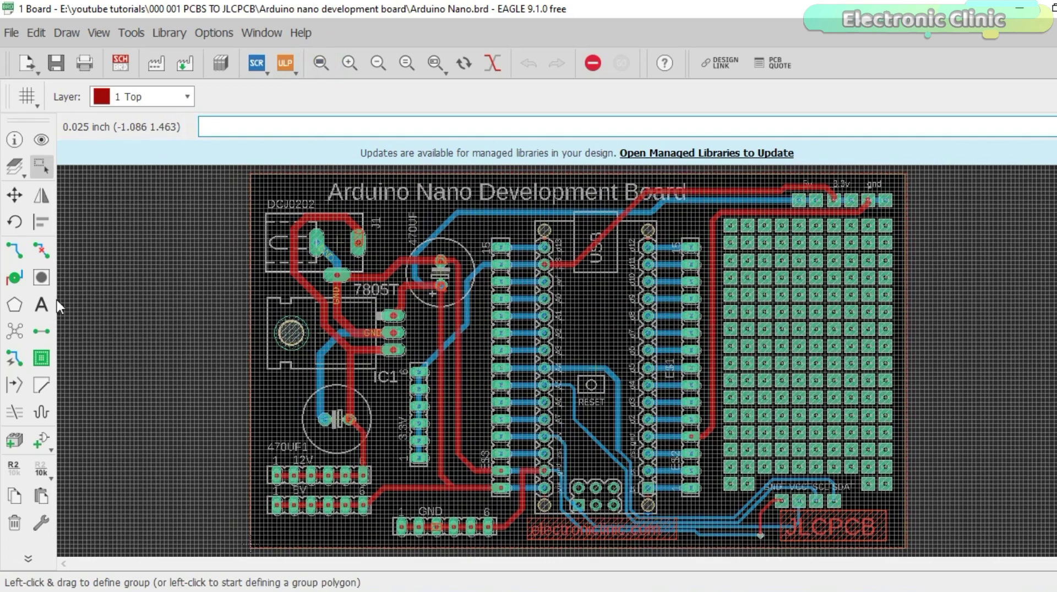
pyautogui.click(14, 333)
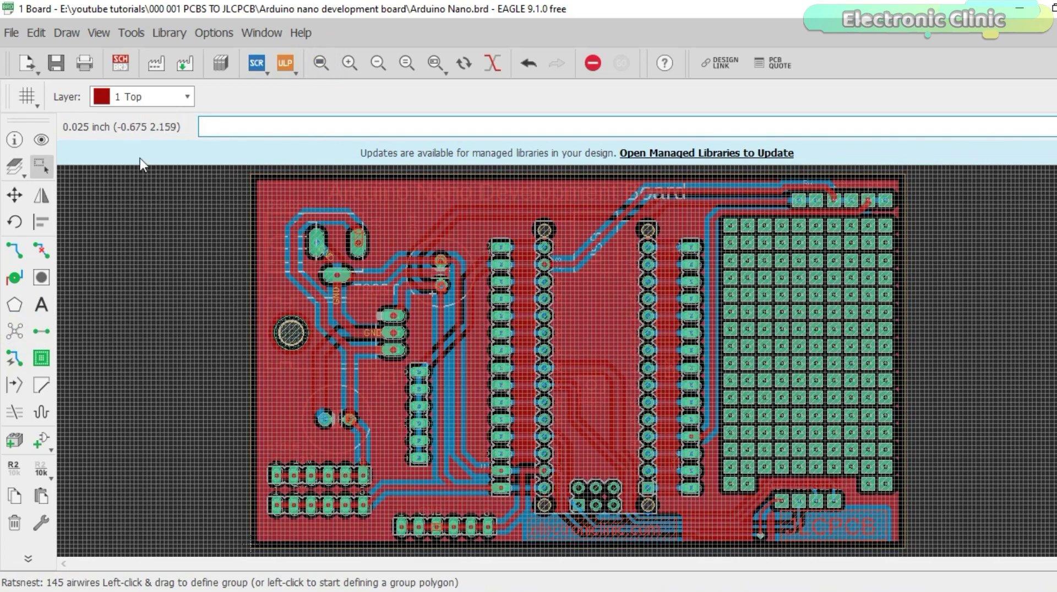
pyautogui.click(187, 97)
pyautogui.click(148, 134)
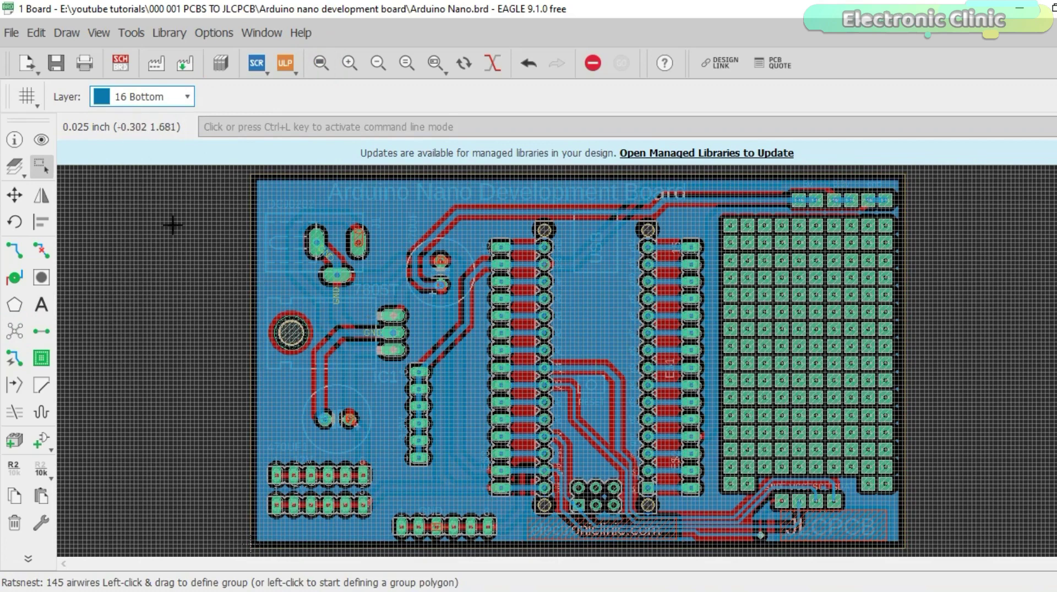
# - Save the design, open the CAM Processor, and enable Export as ZIP
pyautogui.click(19, 35)
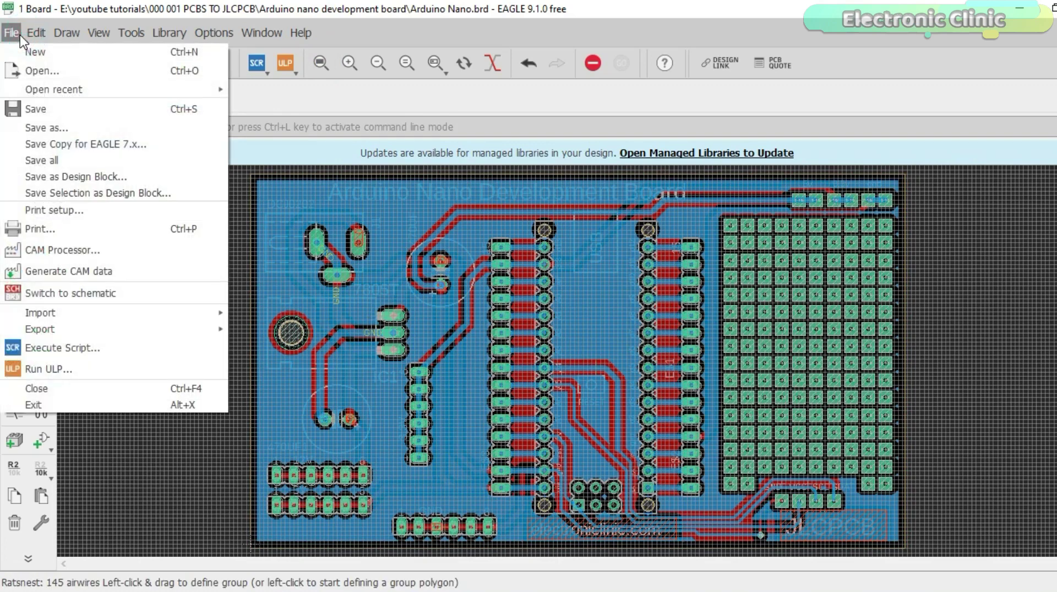
pyautogui.click(44, 250)
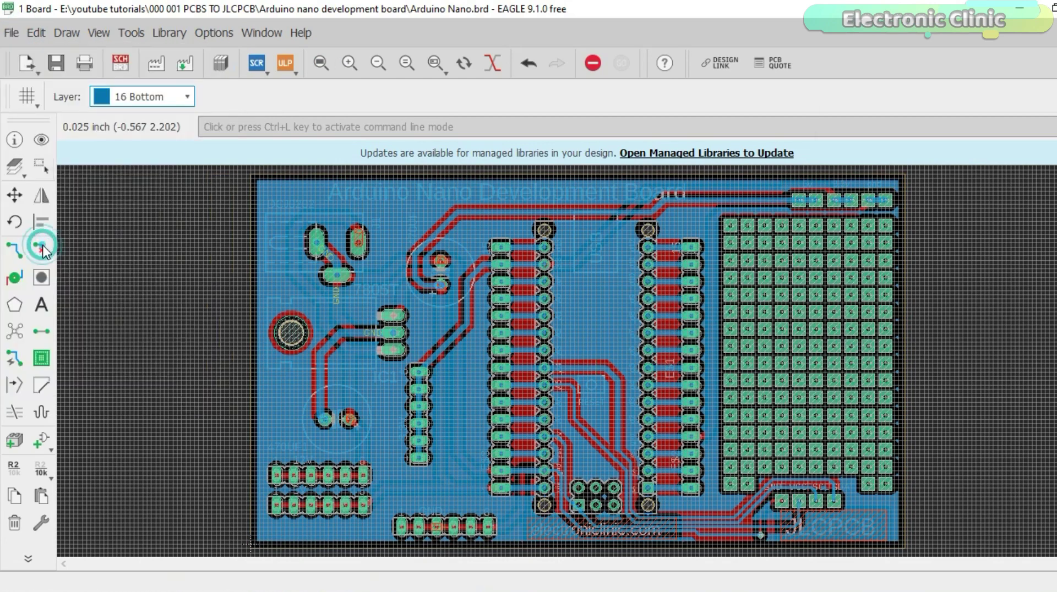
pyautogui.click(120, 269)
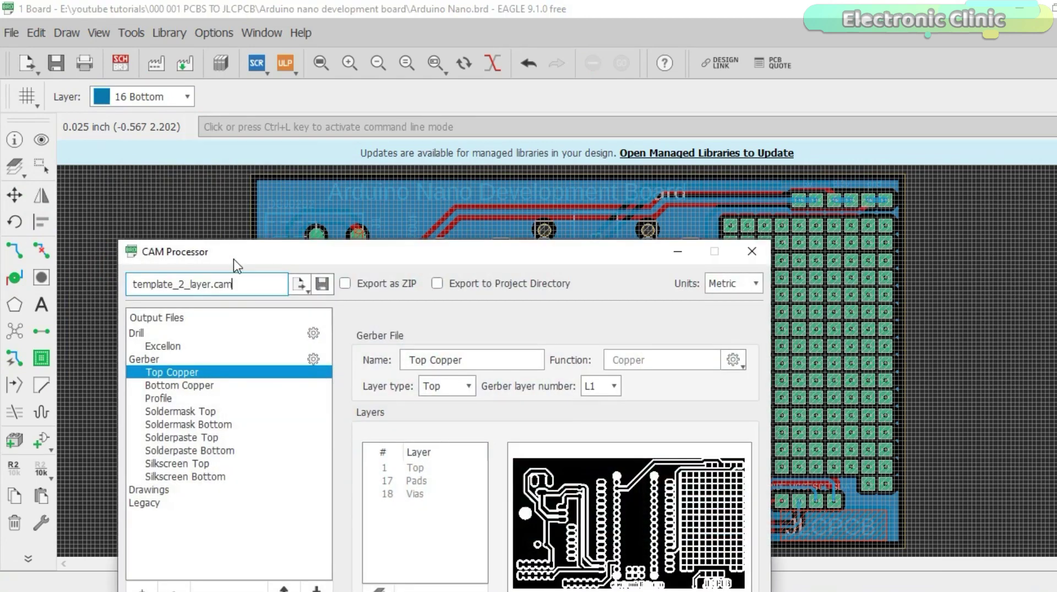
pyautogui.moveTo(234, 266); pyautogui.dragTo(245, 30)
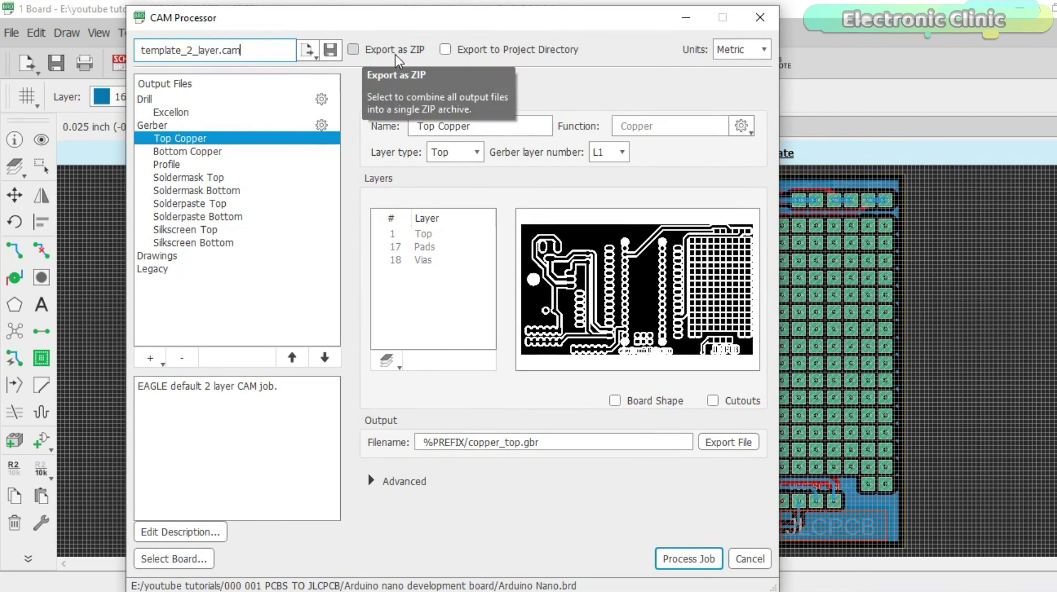
pyautogui.click(352, 50)
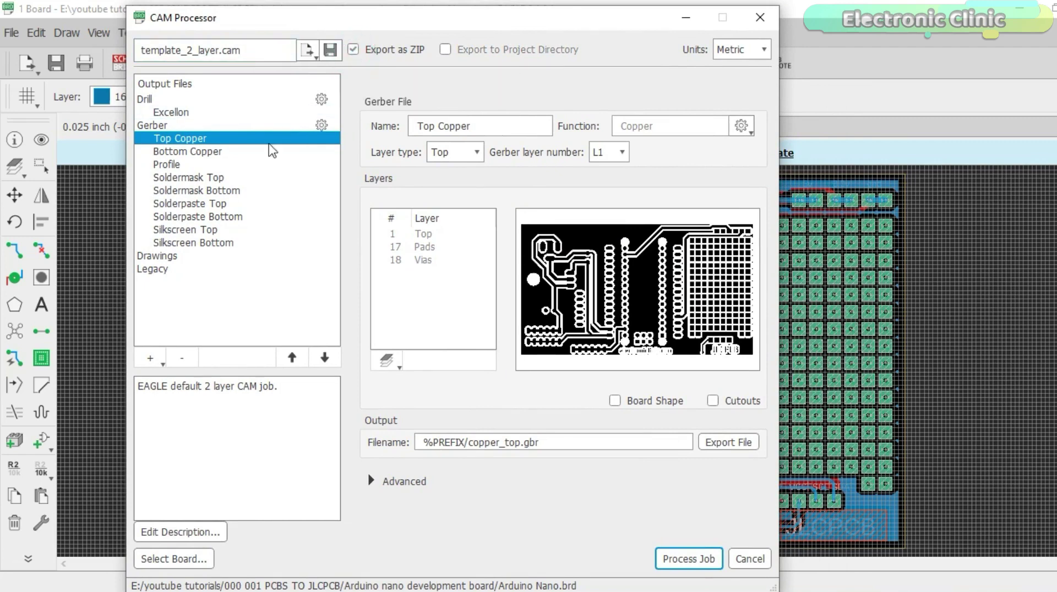
# - Add layer 20 Dimension to the Profile Gerber output
pyautogui.click(225, 165)
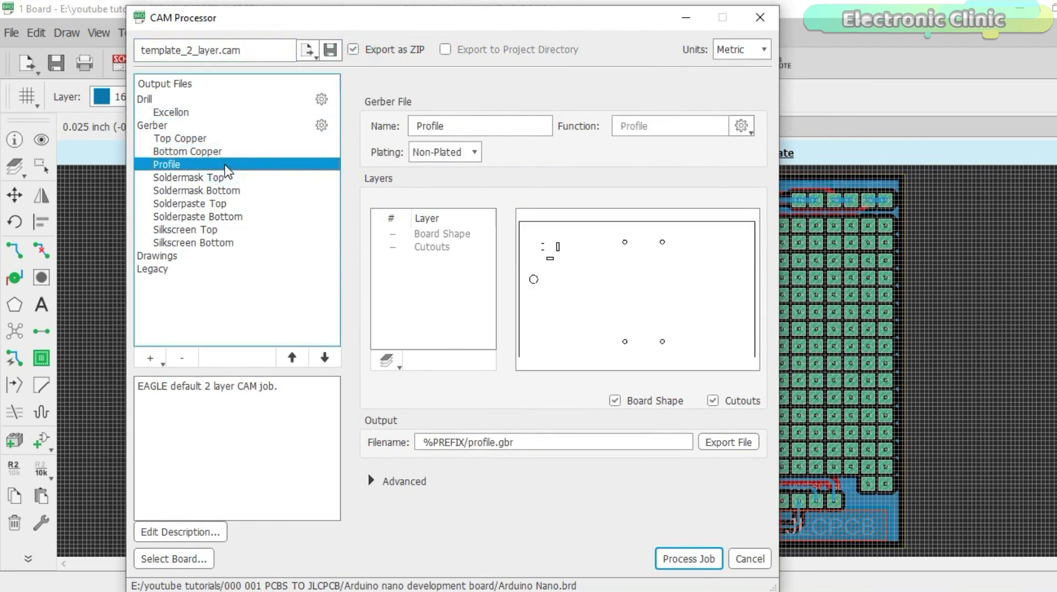
pyautogui.click(398, 366)
pyautogui.moveTo(550, 218); pyautogui.dragTo(550, 254)
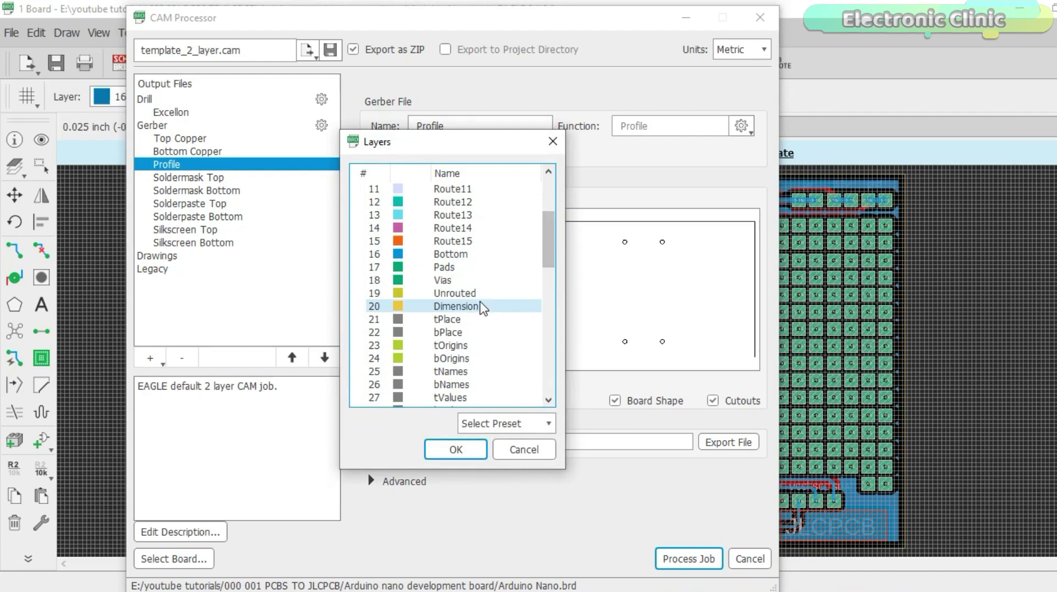
pyautogui.click(464, 309)
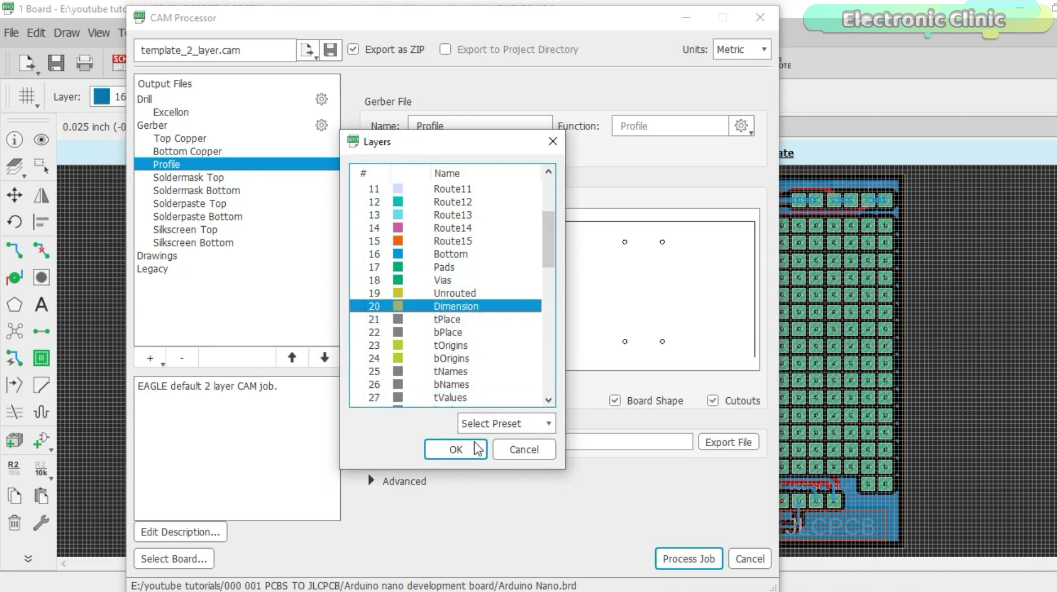
pyautogui.click(457, 450)
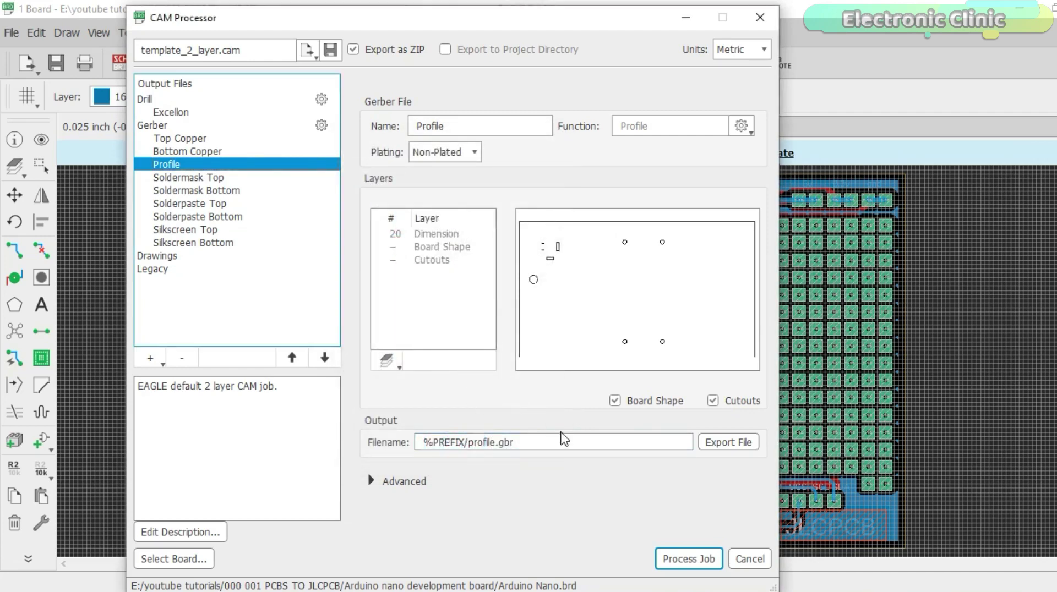
# - Export the Gerber ZIP to the board folder, then close the CAM Processor discarding job changes
pyautogui.click(683, 559)
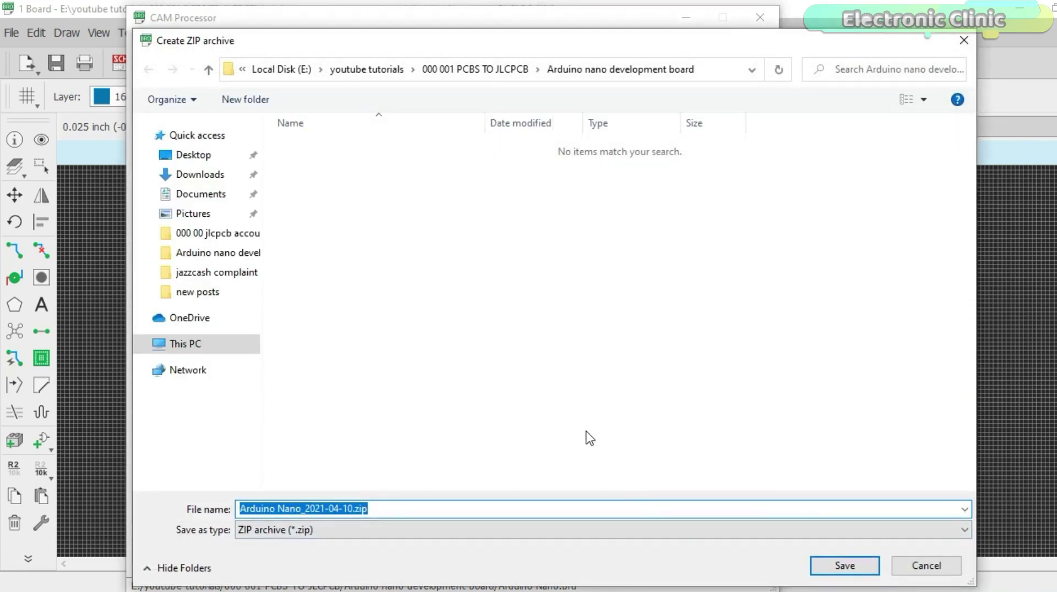
pyautogui.click(837, 566)
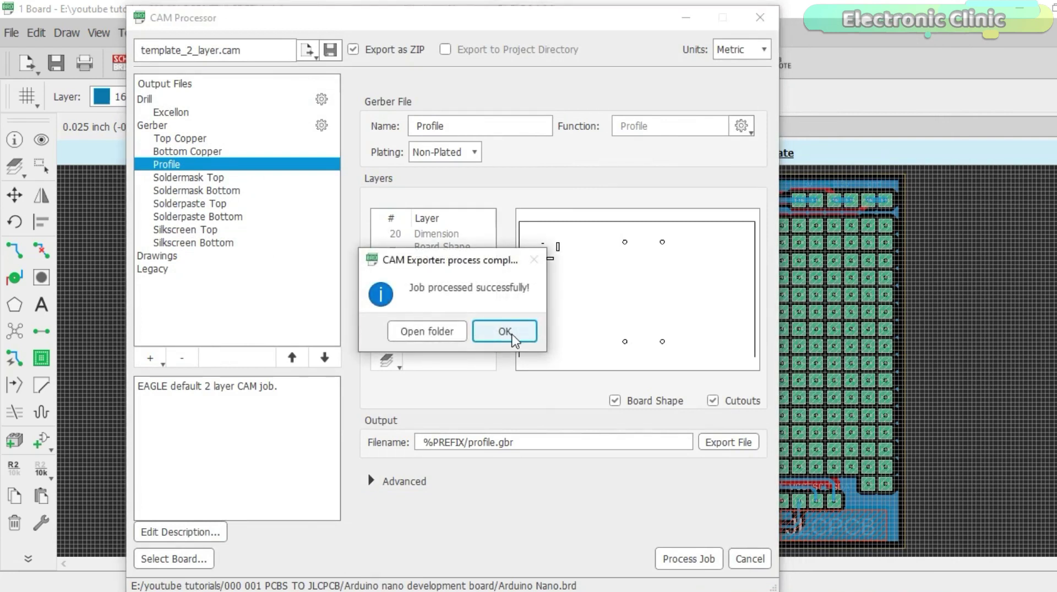
pyautogui.click(504, 332)
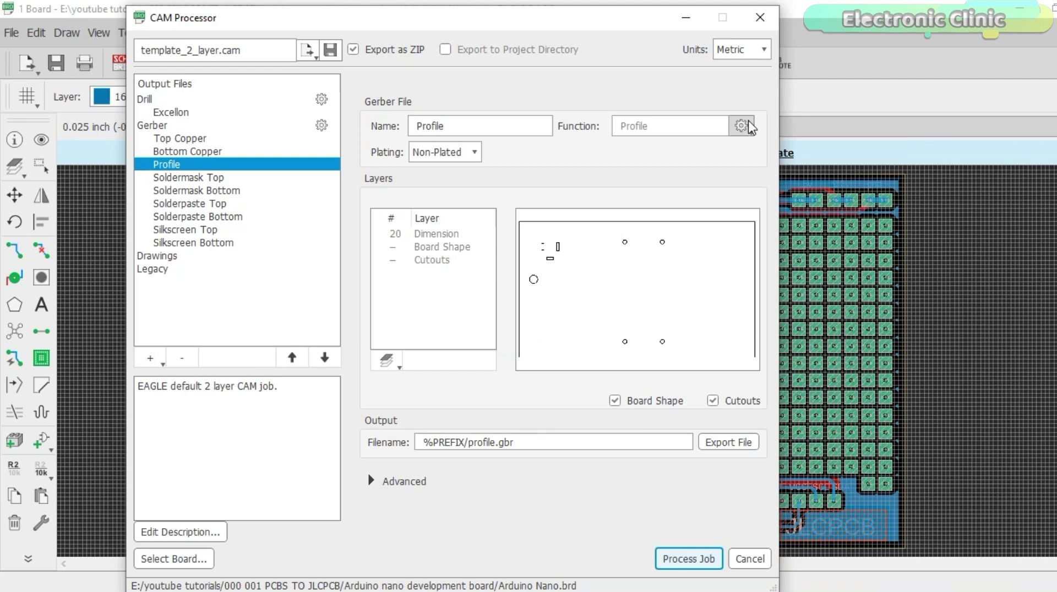
pyautogui.click(754, 24)
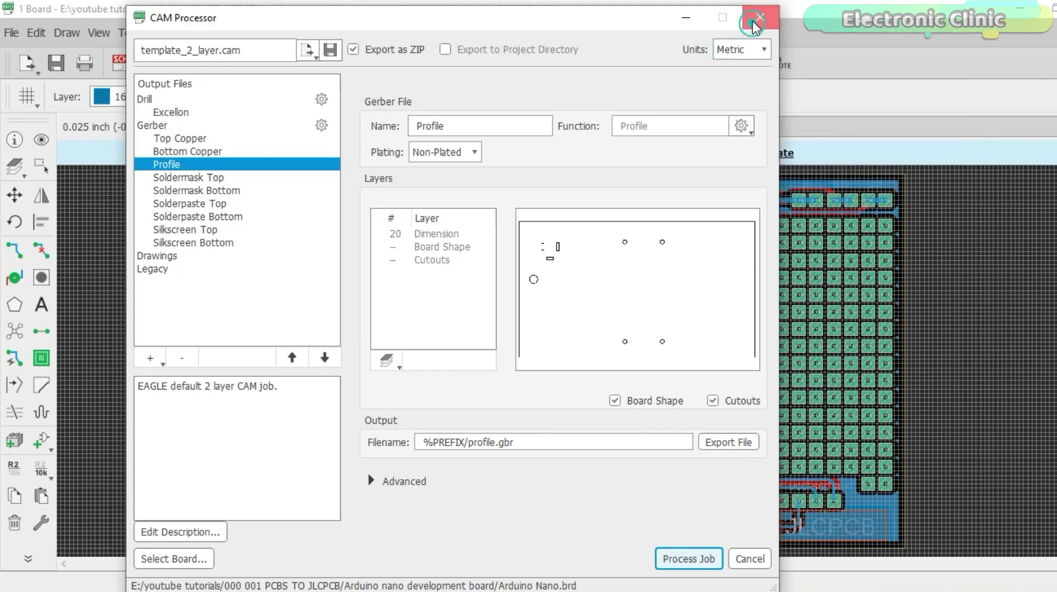
pyautogui.click(531, 332)
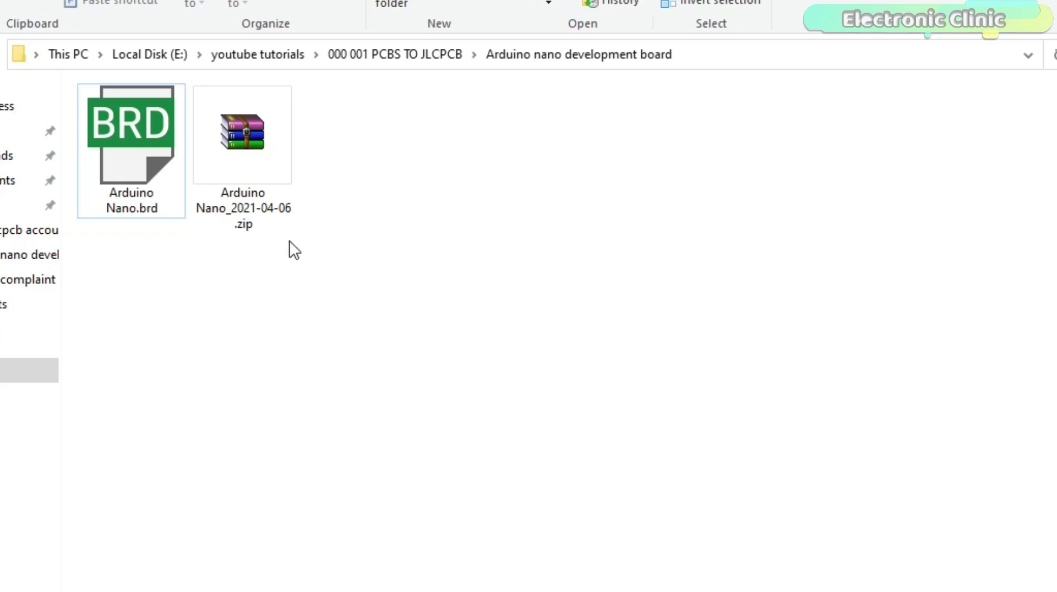
# - Select Arduino Nano_2021-04-06.zip in the Arduino nano development board folder
pyautogui.click(242, 150)
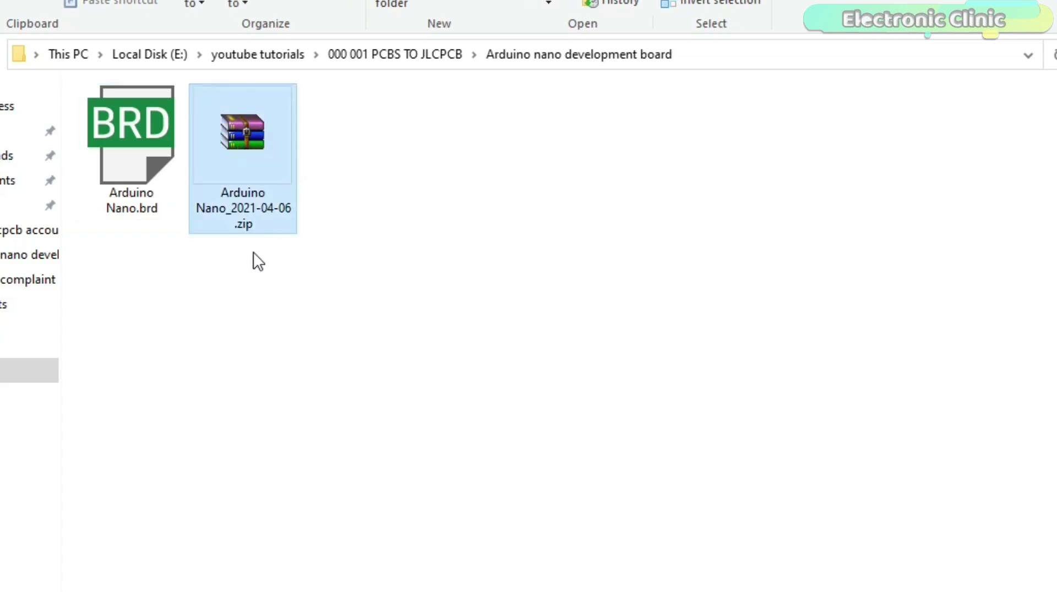
pyautogui.click(283, 264)
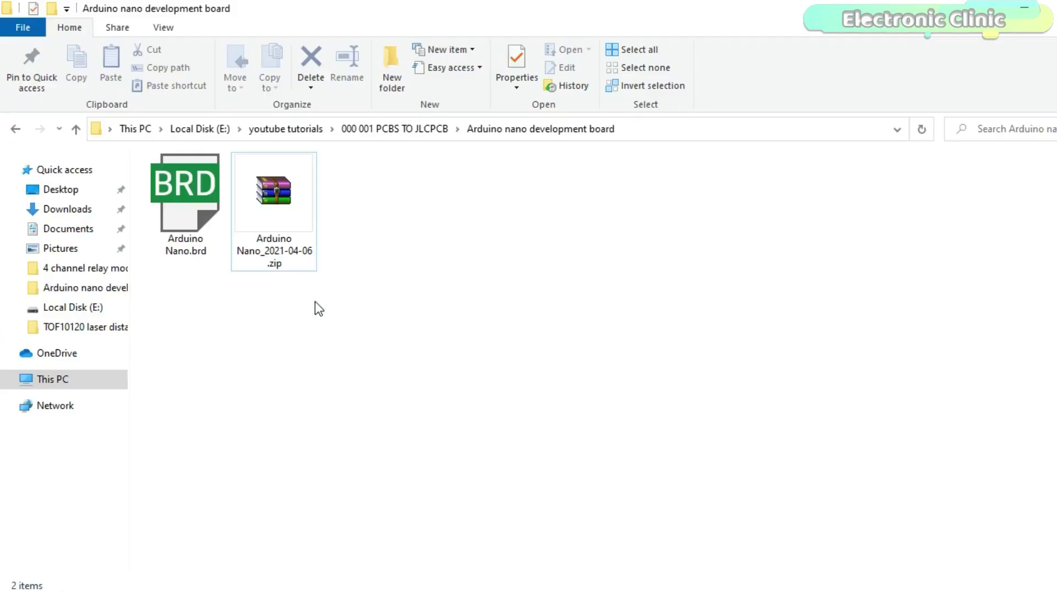
pyautogui.click(278, 219)
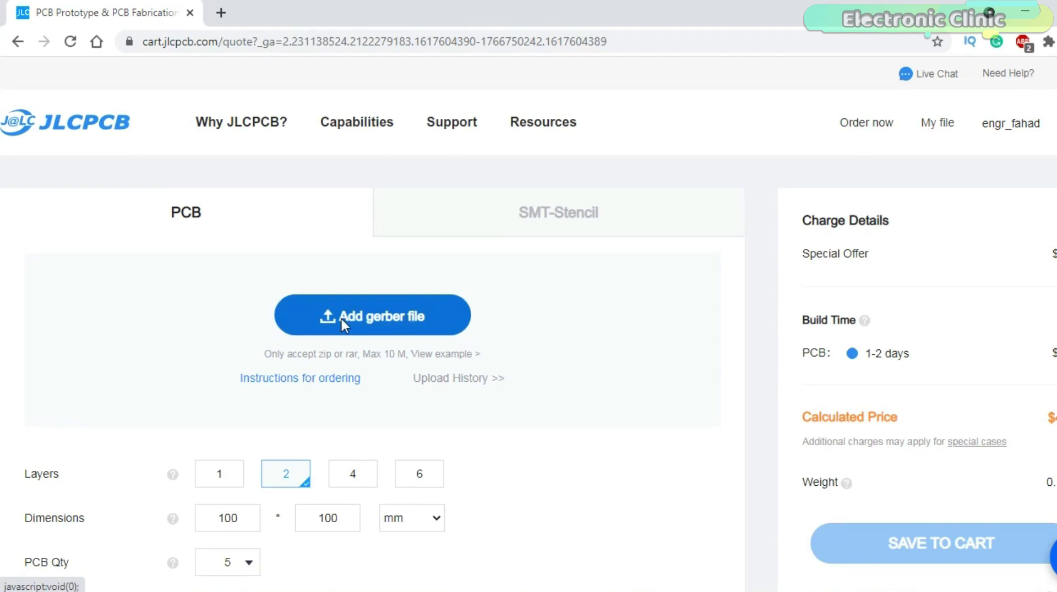
# - Add Arduino Nano_2021-04-06.zip from the Arduino nano development board folder as the Gerber file
pyautogui.click(381, 317)
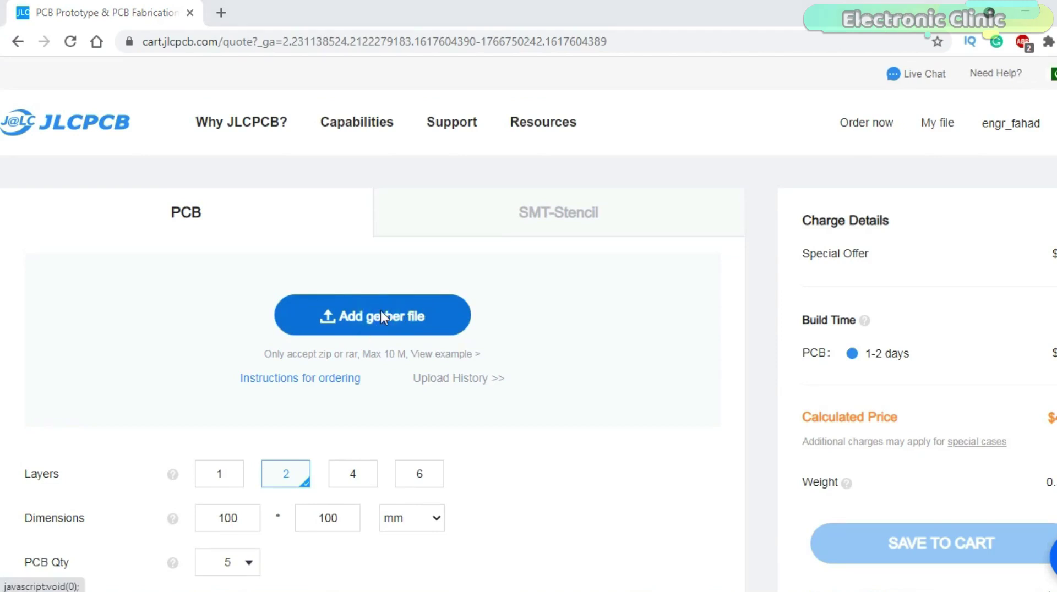
pyautogui.hotkey('alt', 'Up')
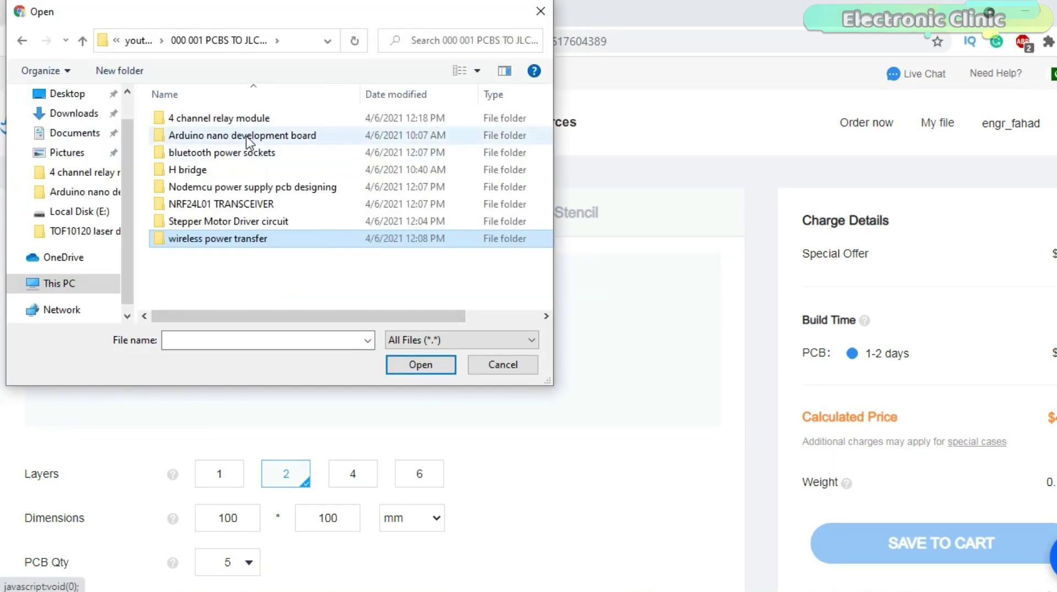
pyautogui.doubleClick(246, 135)
pyautogui.click(246, 135)
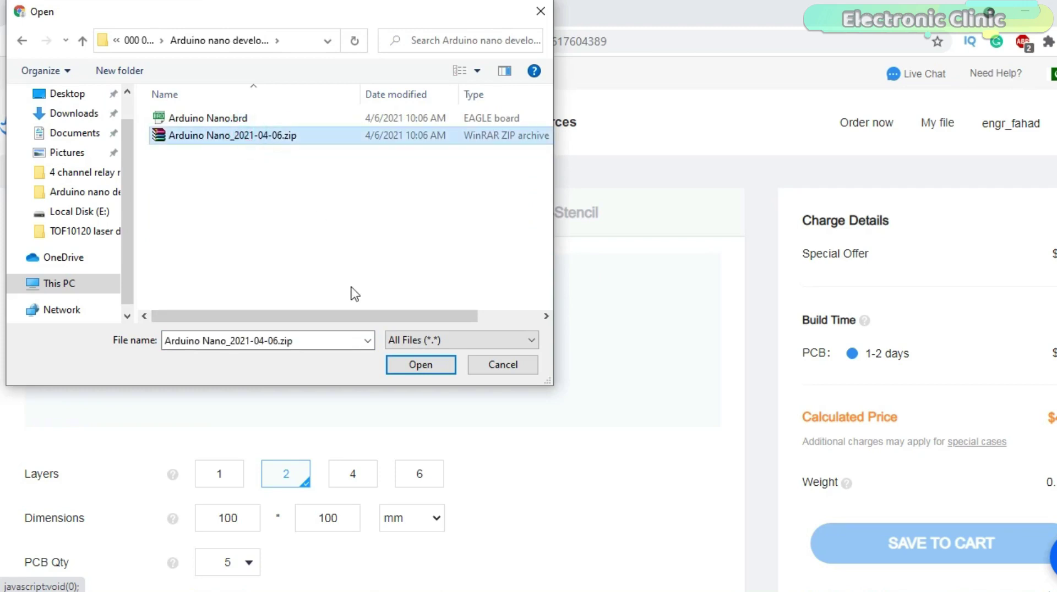
pyautogui.click(401, 360)
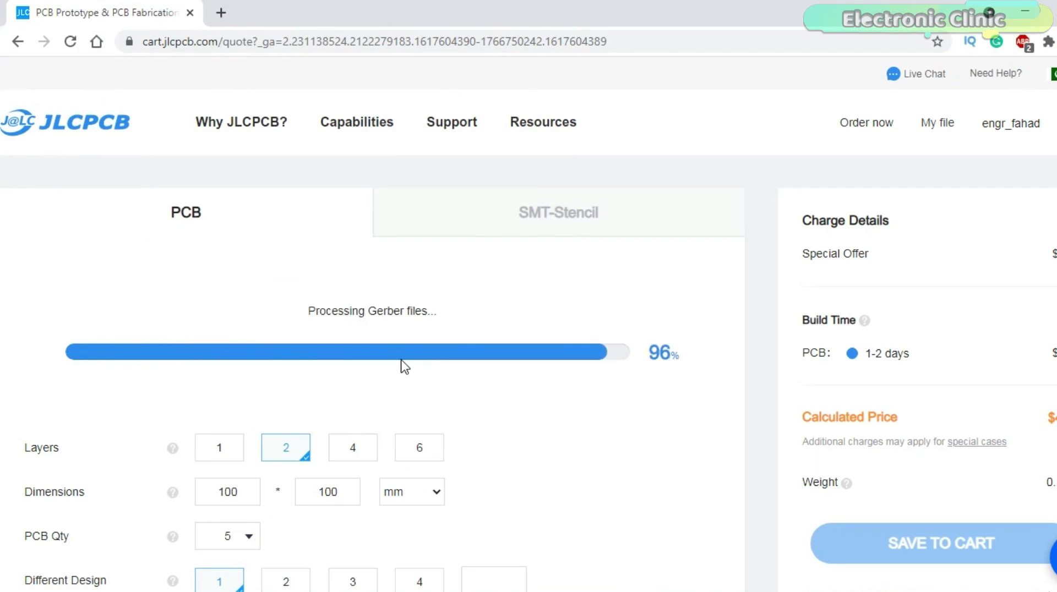
# - Keep the PCB quantity at 5 boards
pyautogui.scroll(-2, 351, 344)
pyautogui.scroll(-3, 351, 344)
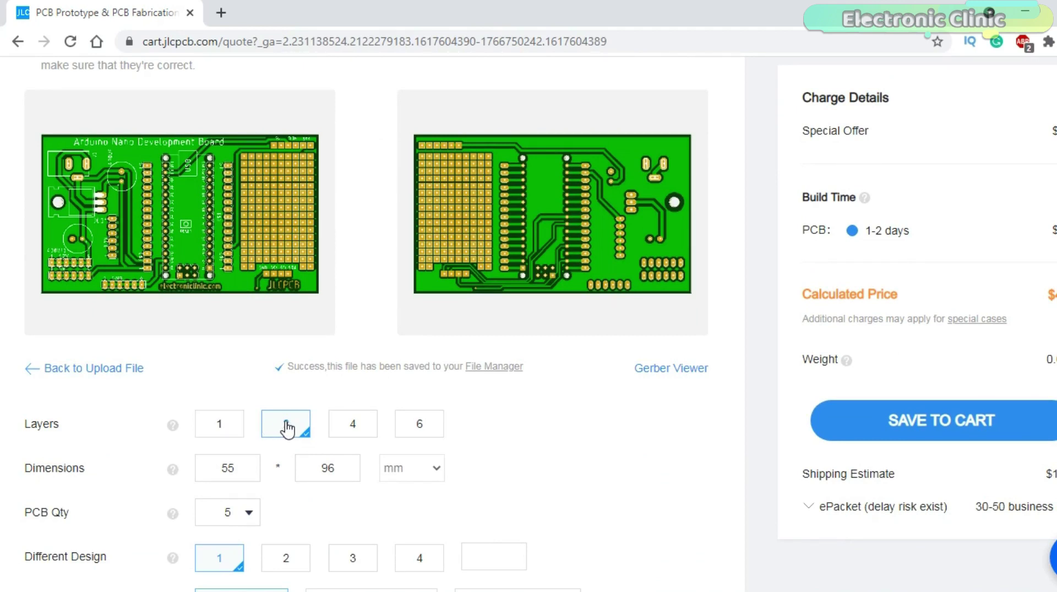
pyautogui.scroll(-3, 286, 427)
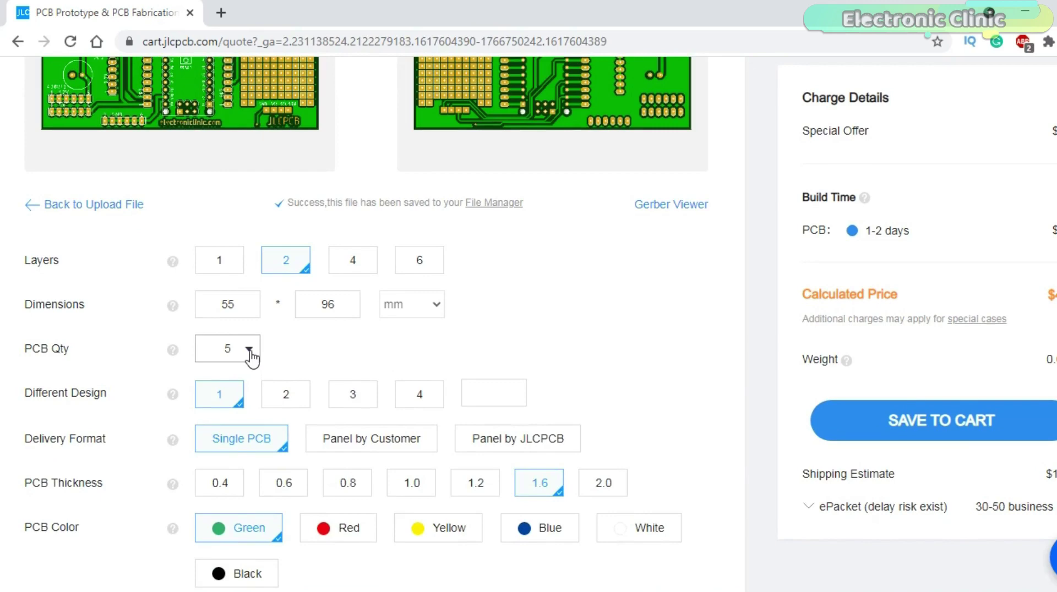
pyautogui.click(249, 350)
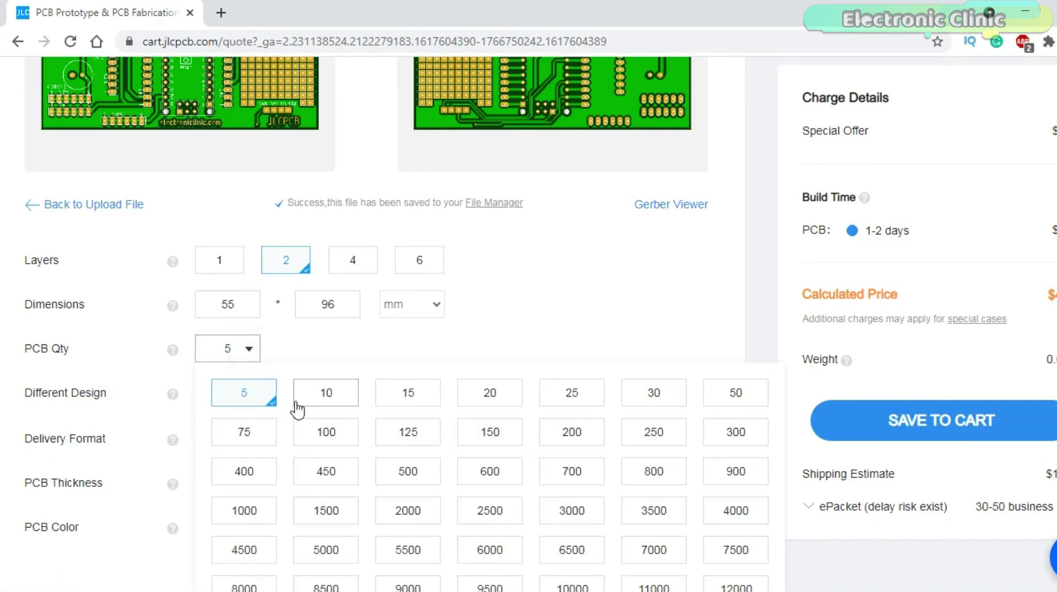
pyautogui.click(245, 394)
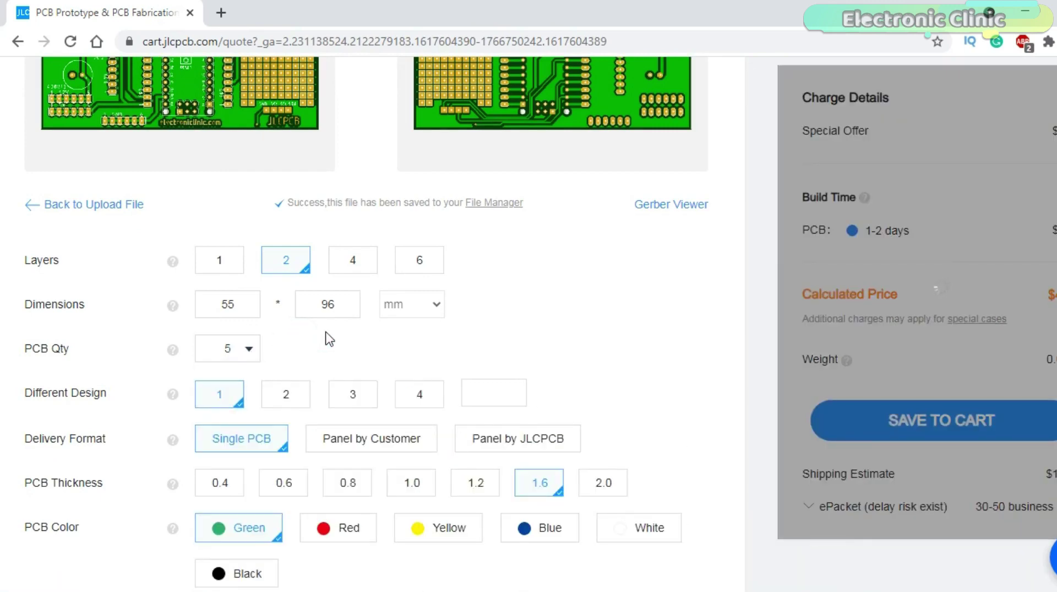
# - Change the PCB colour from green to blue
pyautogui.scroll(-2, 324, 338)
pyautogui.scroll(-2, 232, 330)
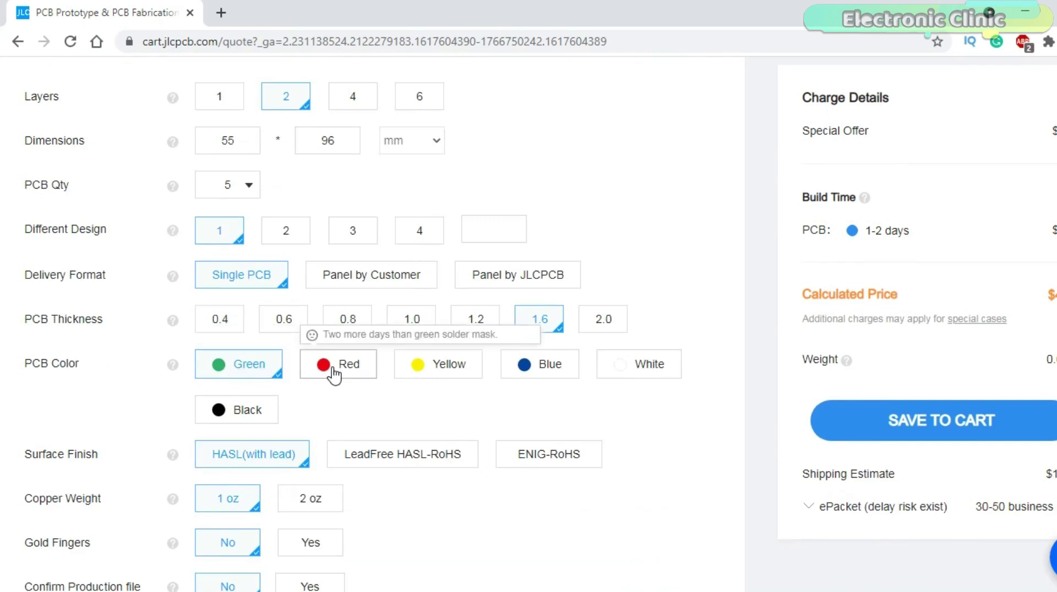
pyautogui.click(542, 370)
pyautogui.scroll(-7, 375, 370)
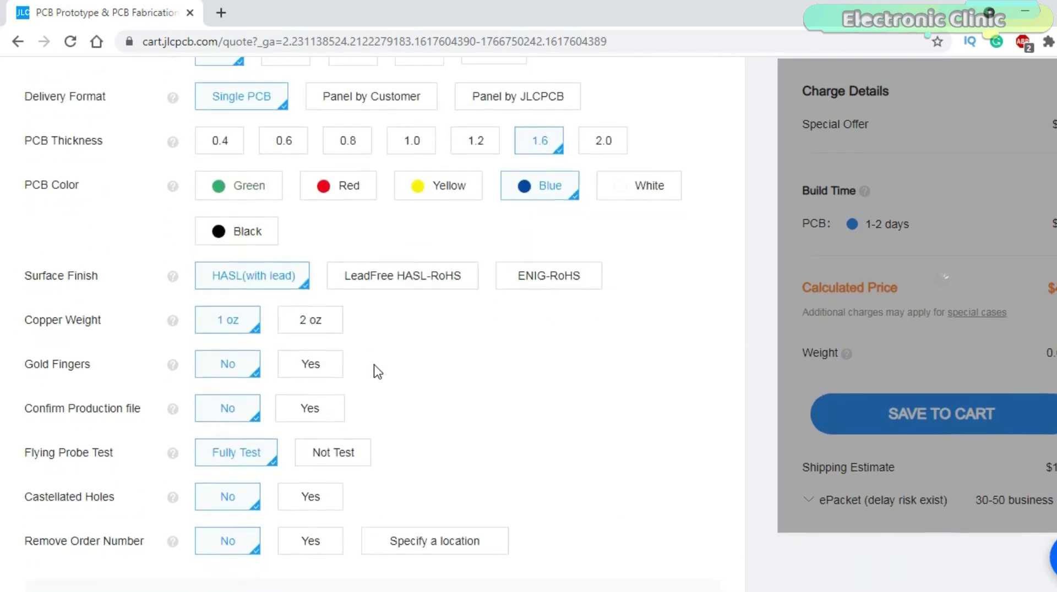
pyautogui.scroll(-5, 374, 371)
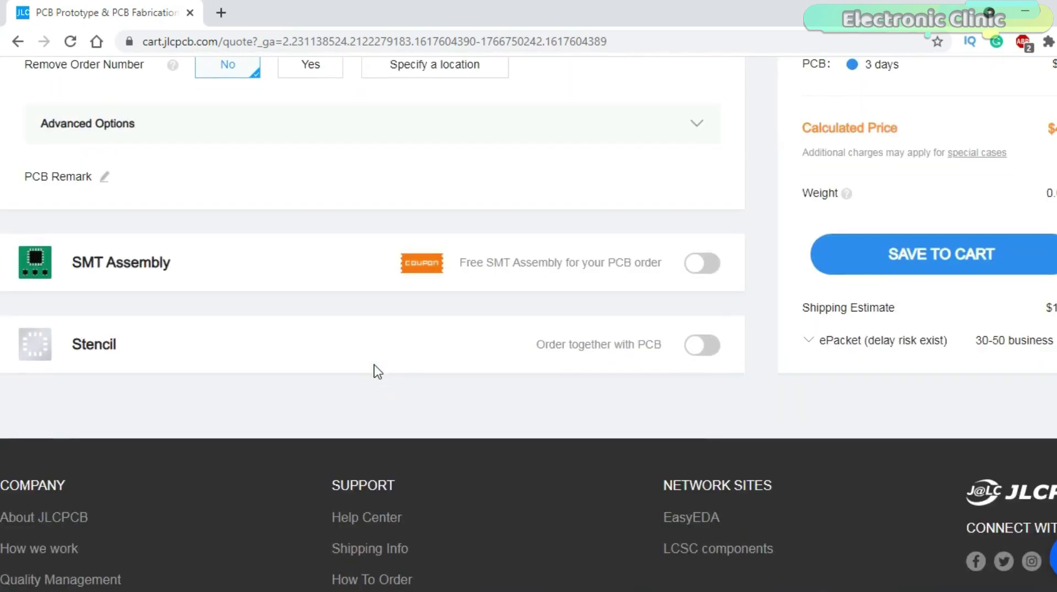
pyautogui.scroll(4, 375, 371)
pyautogui.scroll(2, 374, 371)
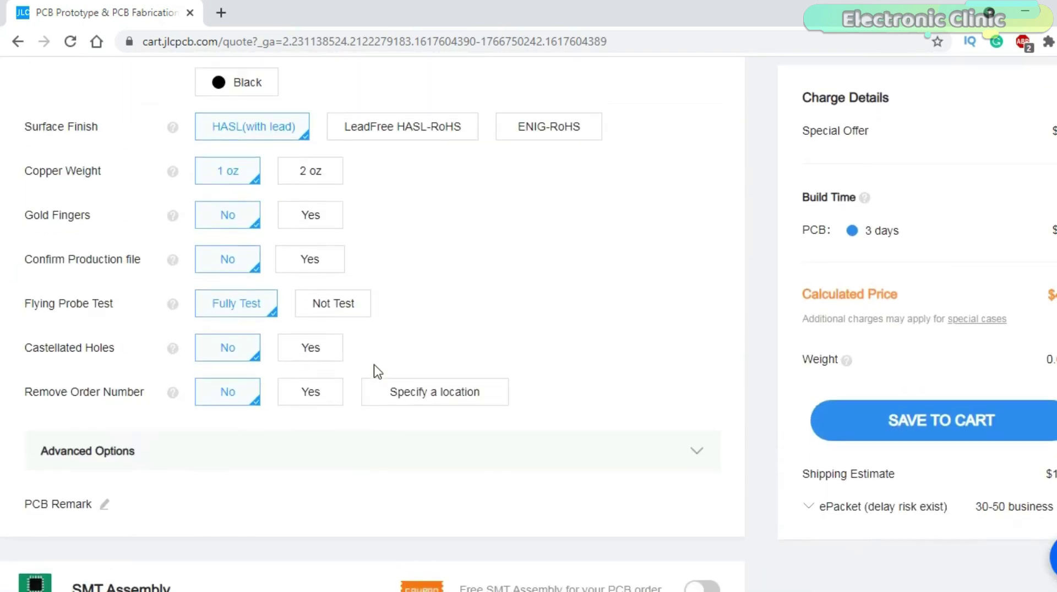
# - Save the blue 2-layer 55×96 mm board order to the cart
pyautogui.click(956, 435)
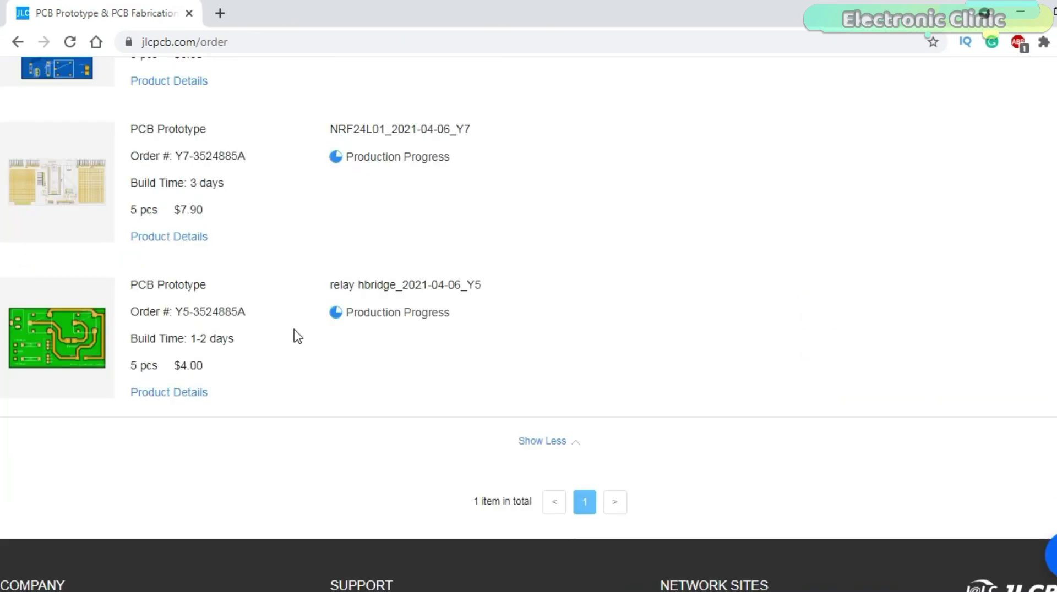
pyautogui.scroll(2, 295, 335)
pyautogui.scroll(14, 295, 335)
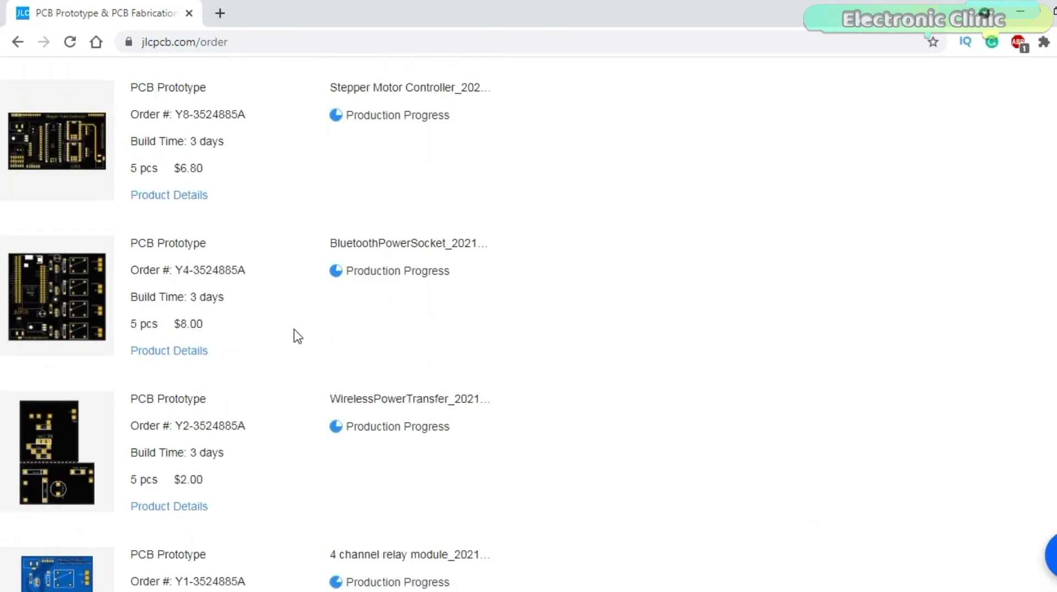
pyautogui.scroll(5, 295, 335)
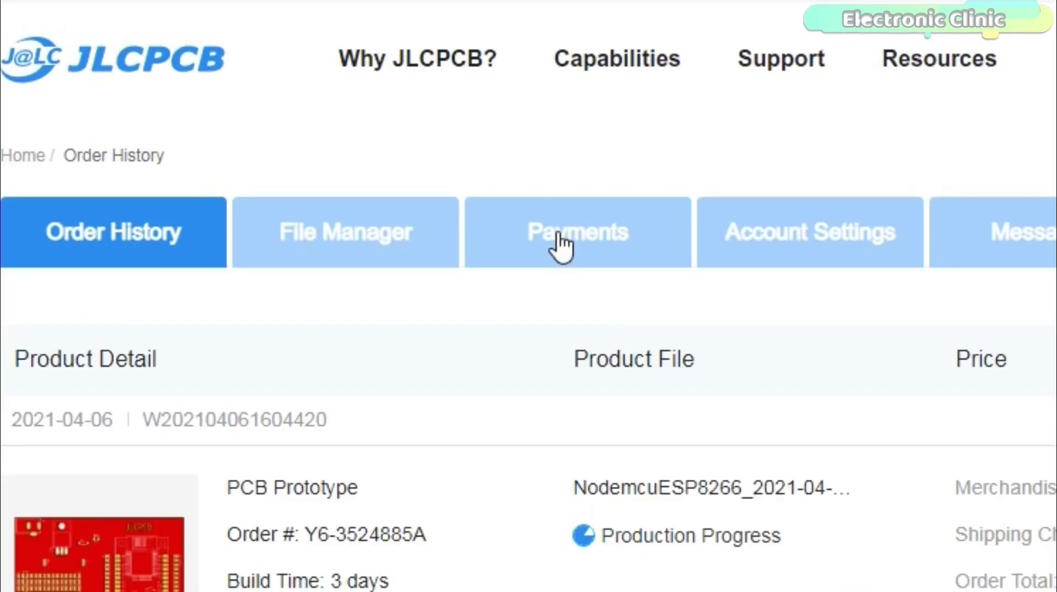
# - View the unused coupons under Payments, such as $5 OFF and $70 OFF
pyautogui.click(559, 237)
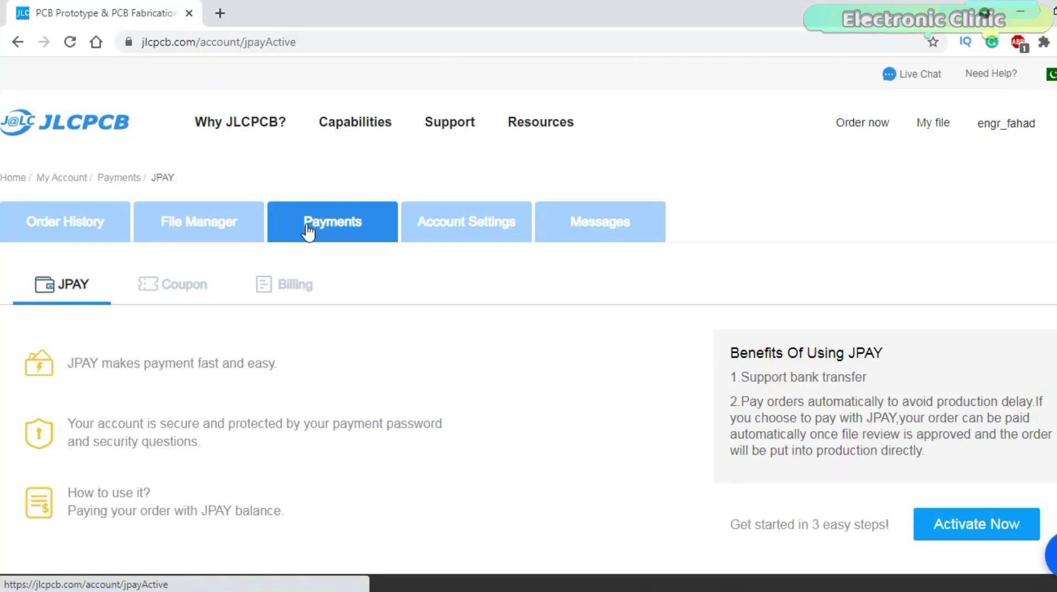
pyautogui.click(174, 289)
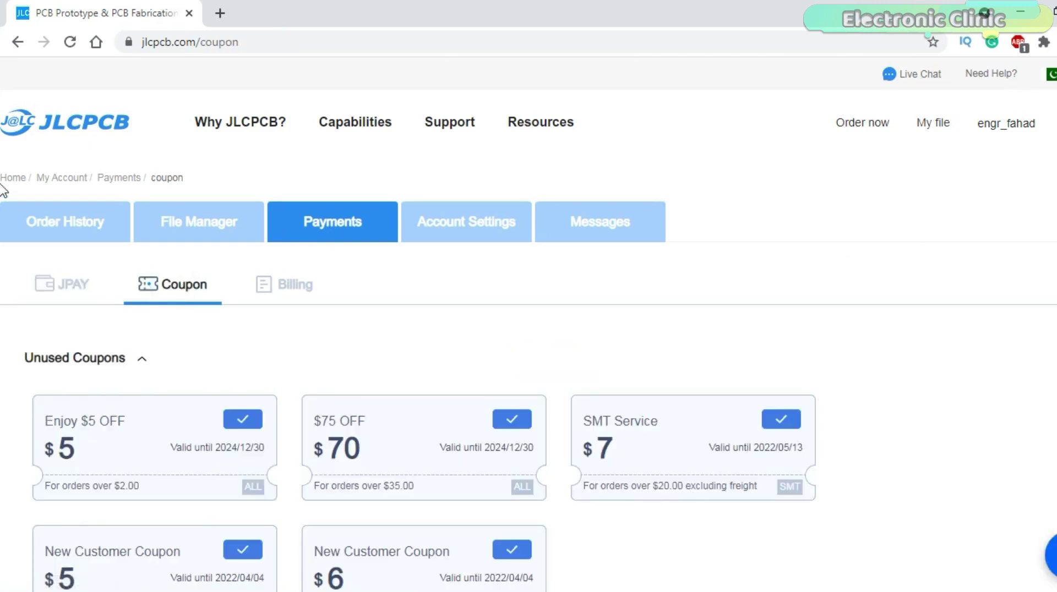
pyautogui.scroll(-1, 1, 193)
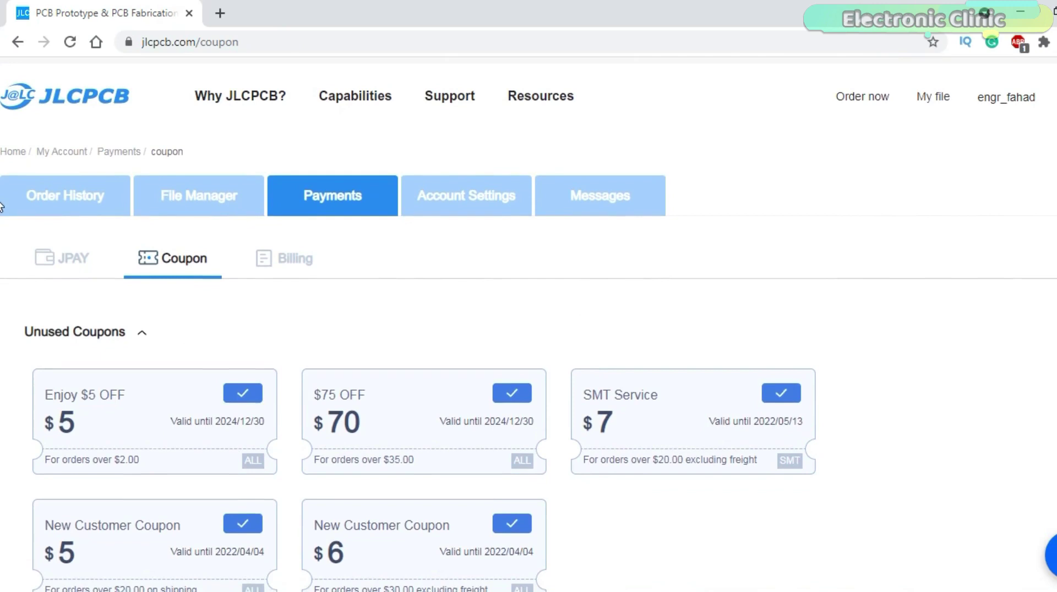